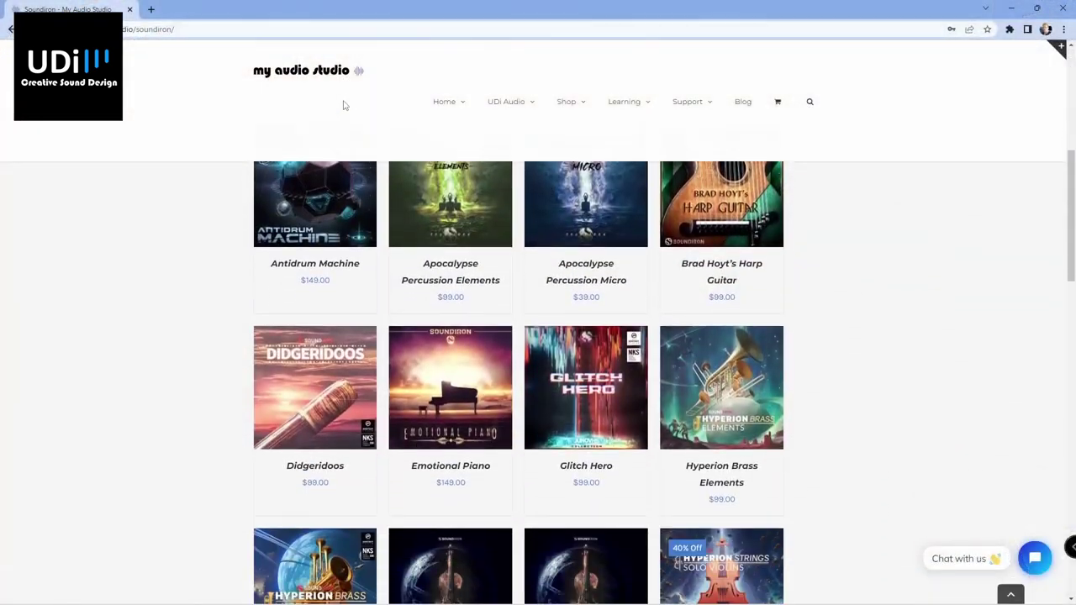
Scroll the Soundiron catalogue until the Hyperion Brass Elements tile is in view.
{"action": "scroll", "coordinate": [343, 108], "scroll_direction": "down", "scroll_amount": 2}
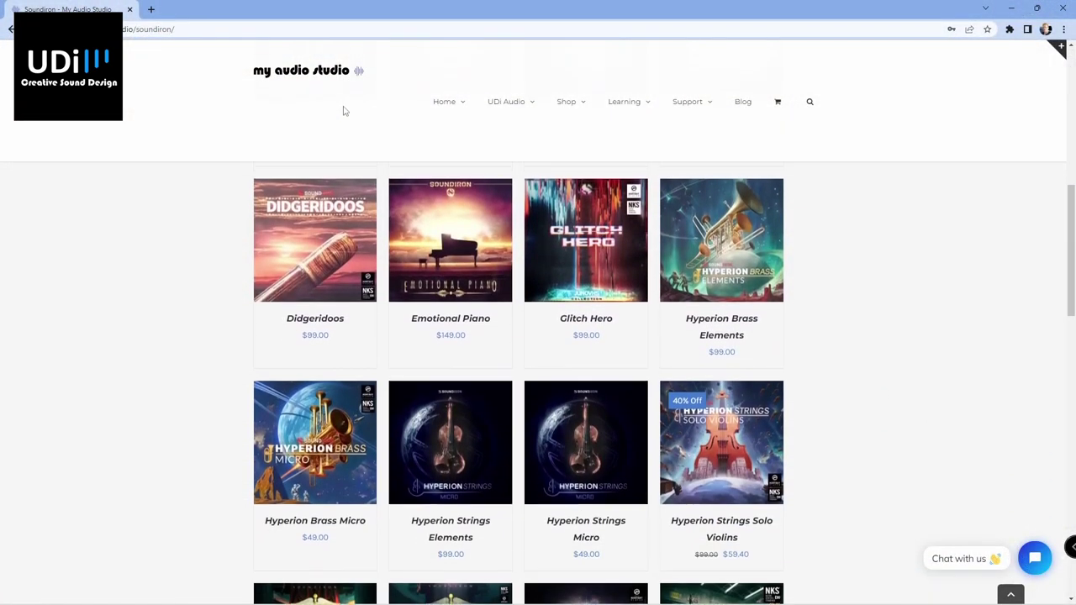
{"action": "scroll", "coordinate": [344, 115], "scroll_direction": "down", "scroll_amount": 1}
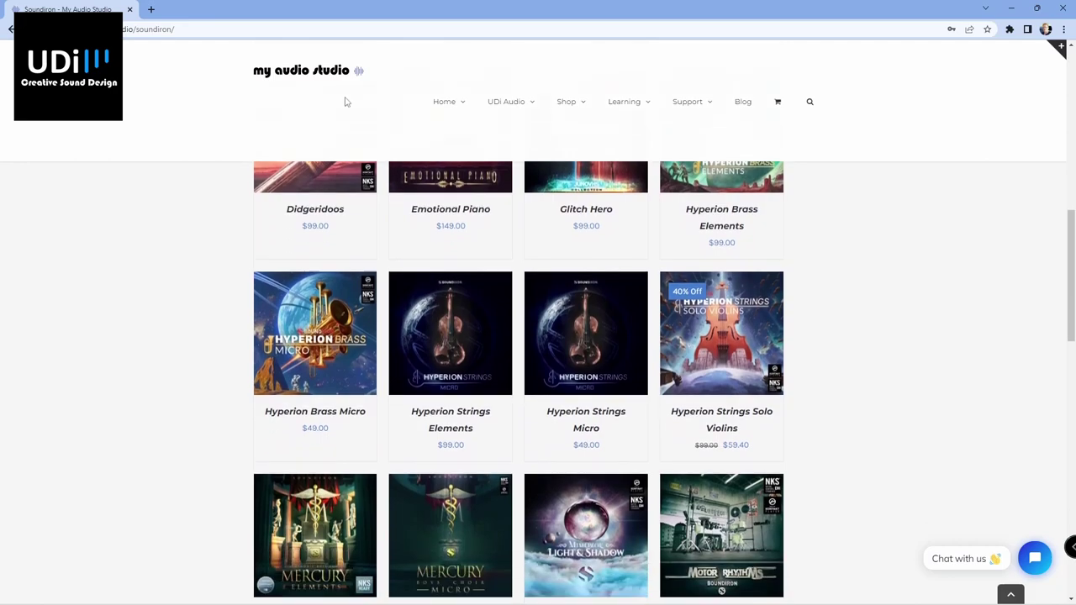
{"action": "scroll", "coordinate": [348, 118], "scroll_direction": "up", "scroll_amount": 3}
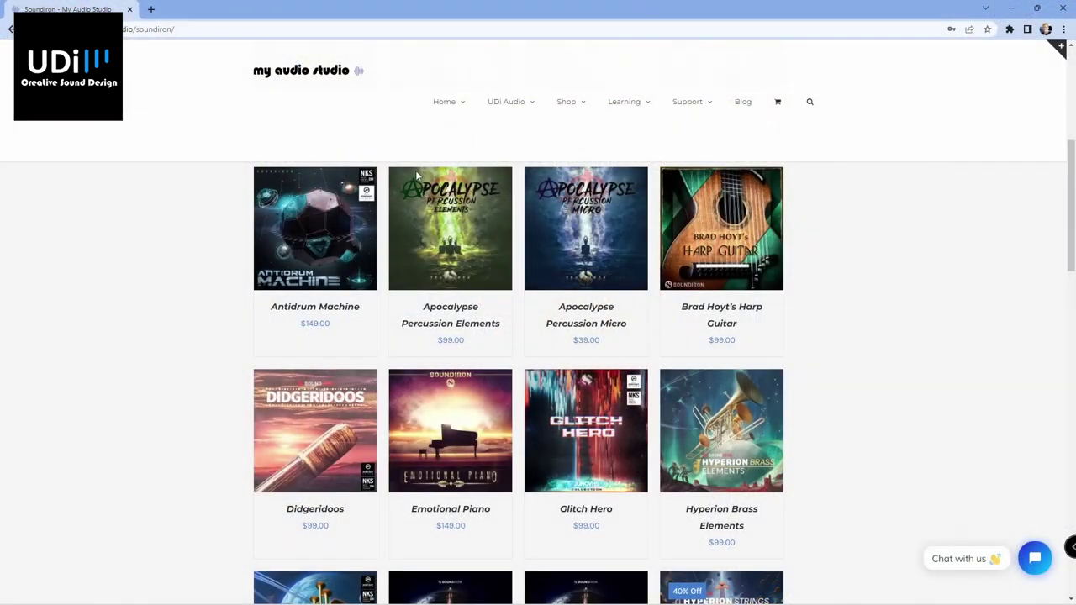
{"action": "scroll", "coordinate": [703, 284], "scroll_direction": "down", "scroll_amount": 1}
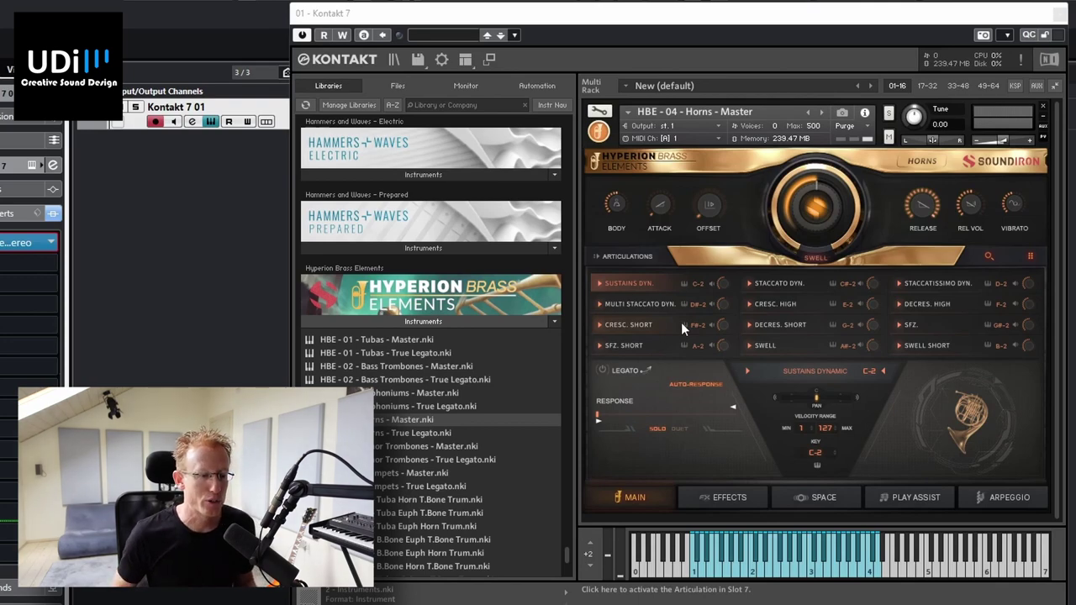
Select the Tubas Master entry in the Hyperion Brass Elements instrument list.
{"action": "left_click", "coordinate": [422, 336]}
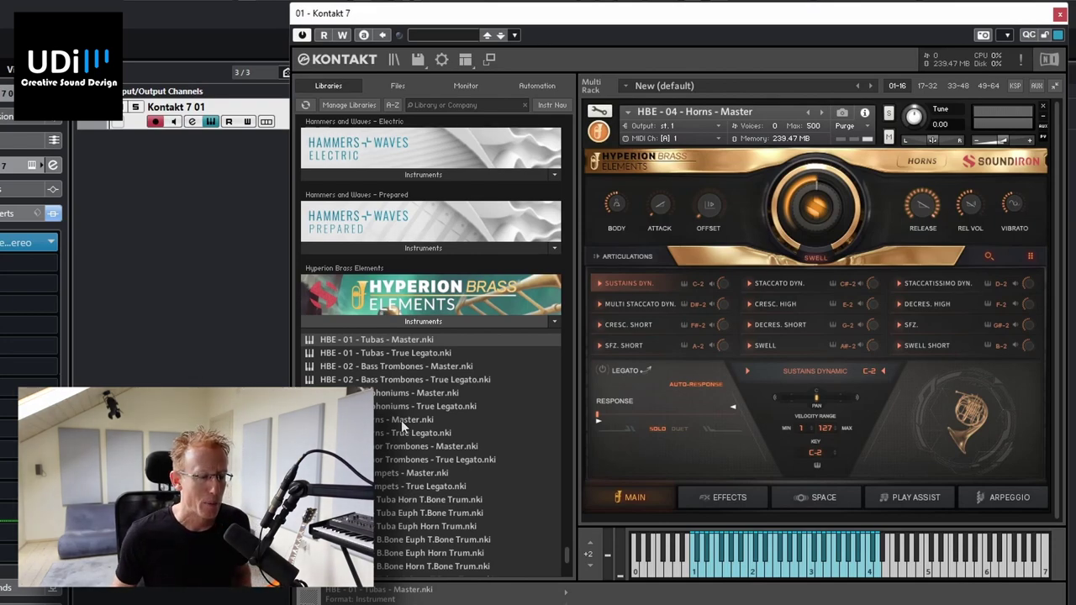
{"action": "scroll", "coordinate": [401, 420], "scroll_direction": "down", "scroll_amount": 1}
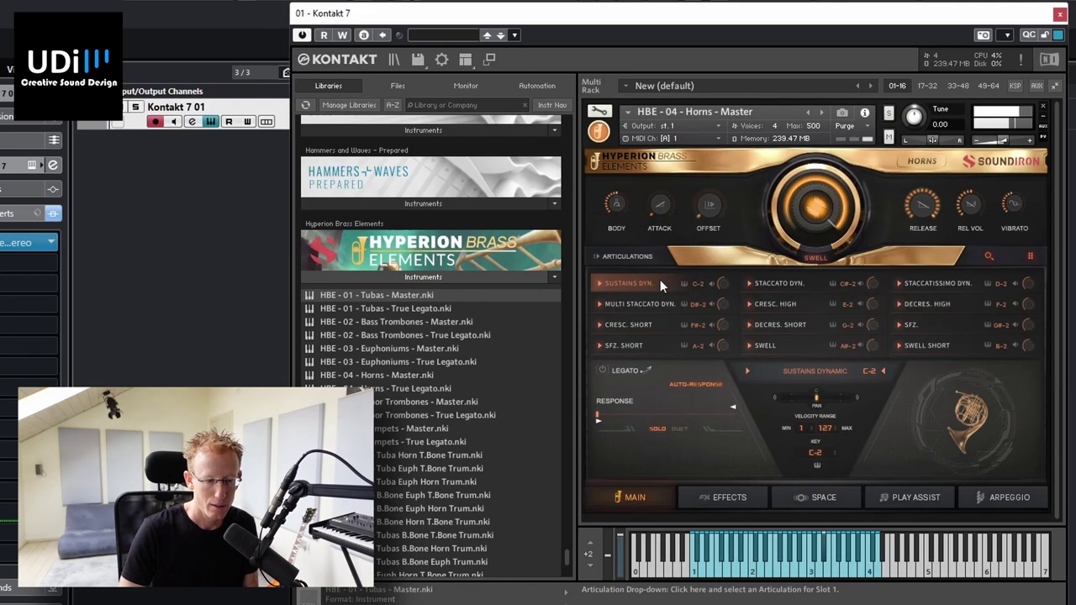
Audition the Horns articulations in turn, from Multi Staccato Dyn. through Swell Short.
{"action": "left_click", "coordinate": [644, 307]}
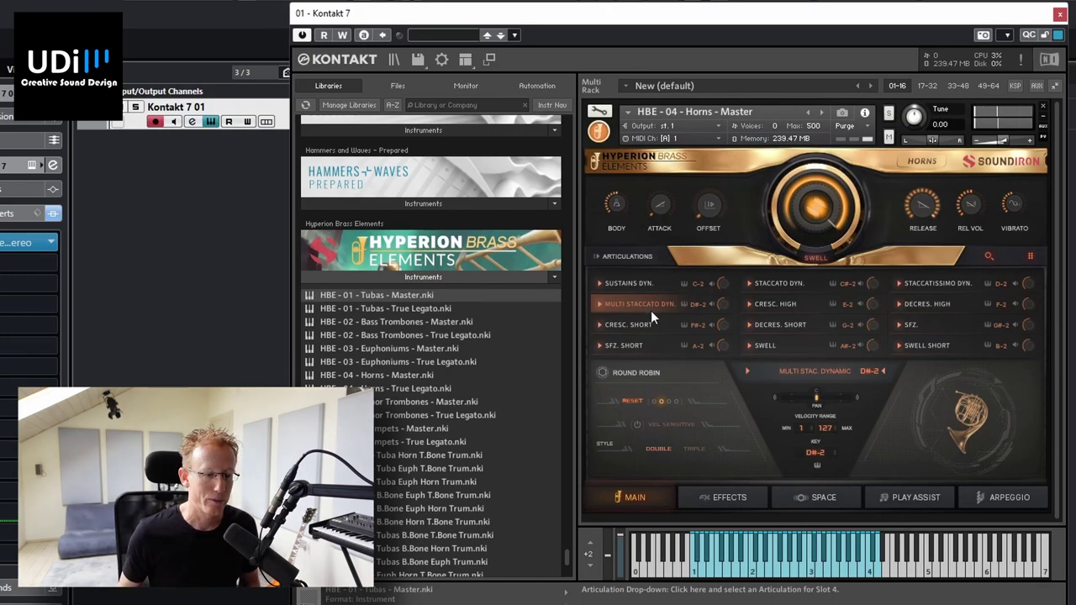
{"action": "left_click", "coordinate": [648, 322]}
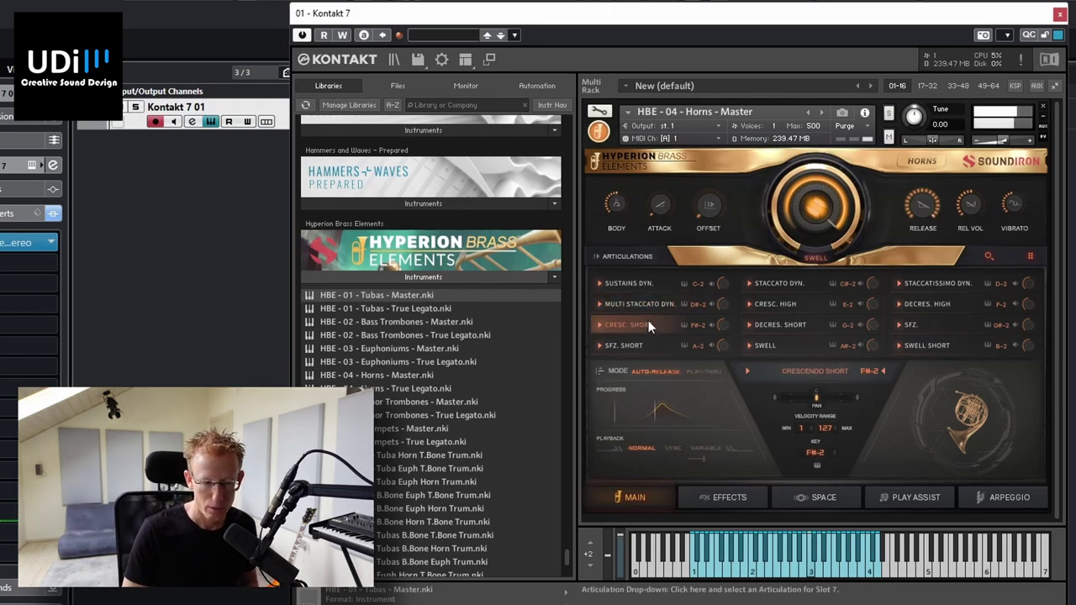
{"action": "left_click", "coordinate": [639, 346]}
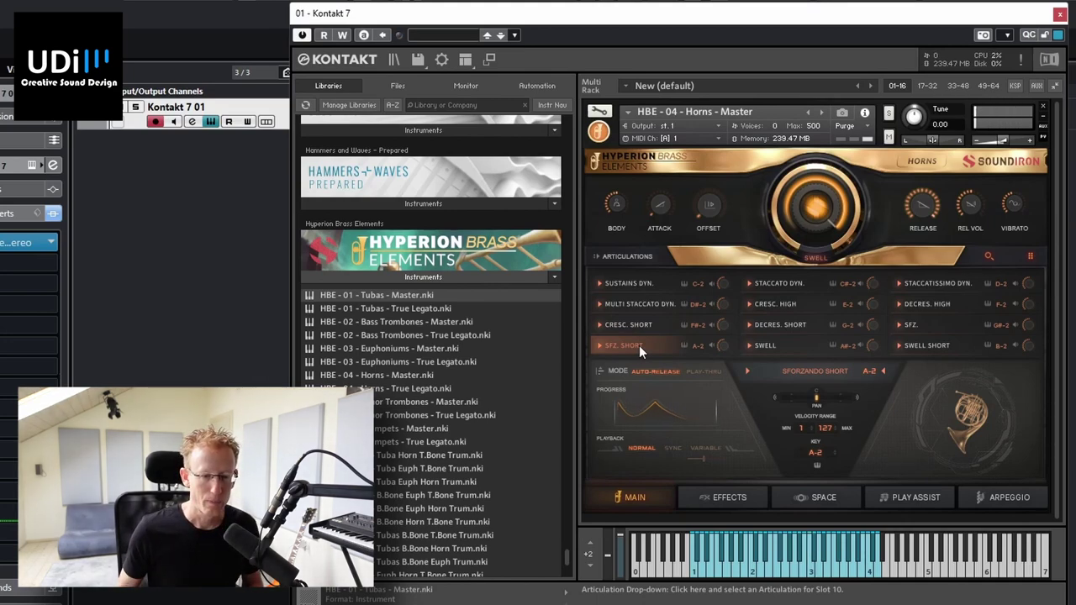
{"action": "left_click", "coordinate": [762, 284]}
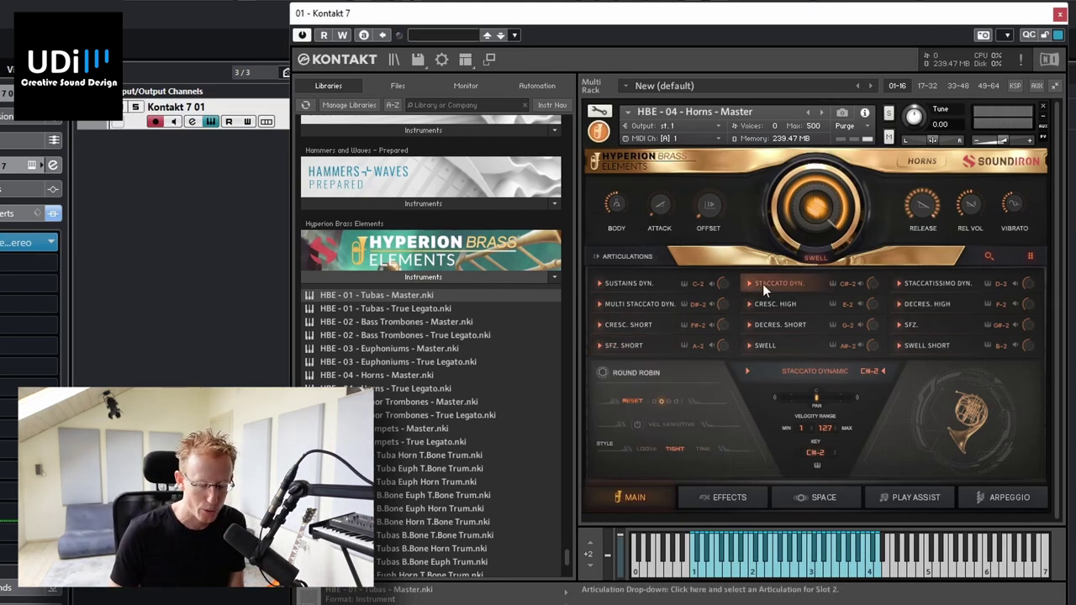
{"action": "left_click", "coordinate": [802, 304]}
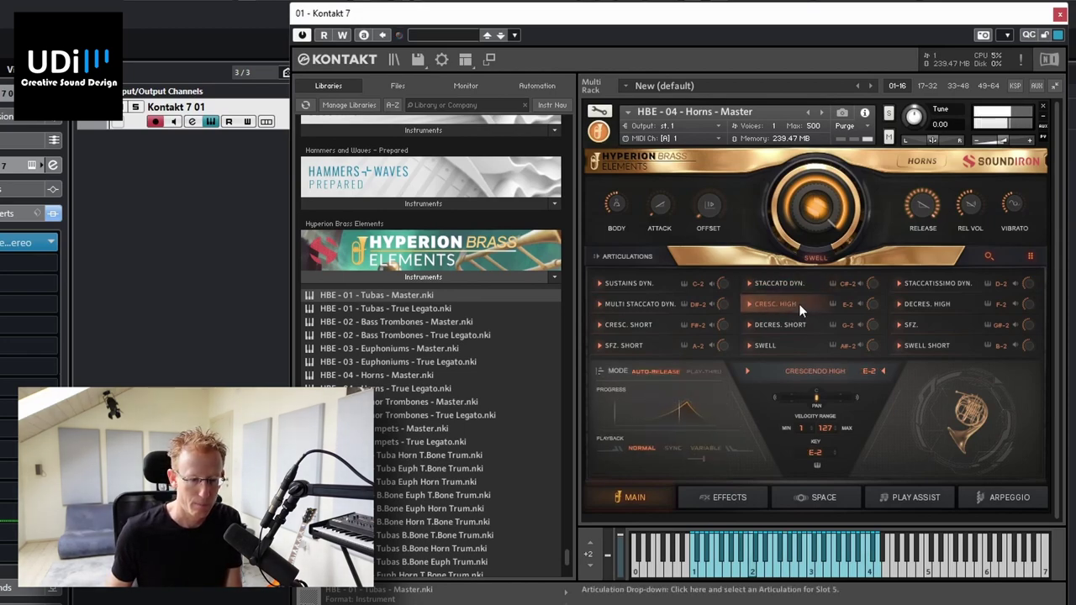
{"action": "left_click", "coordinate": [774, 323]}
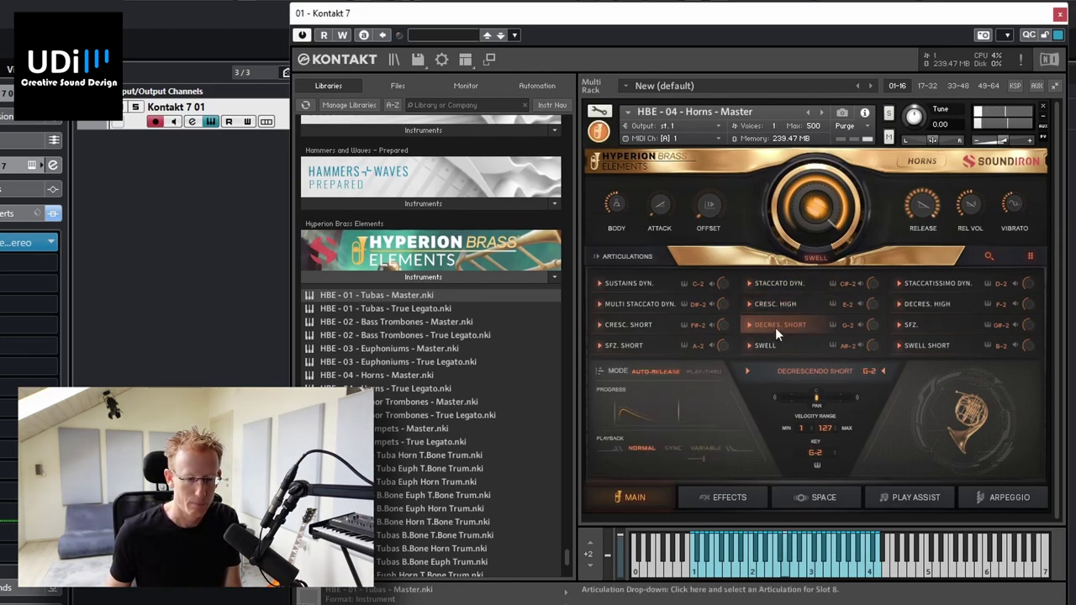
{"action": "left_click", "coordinate": [775, 343]}
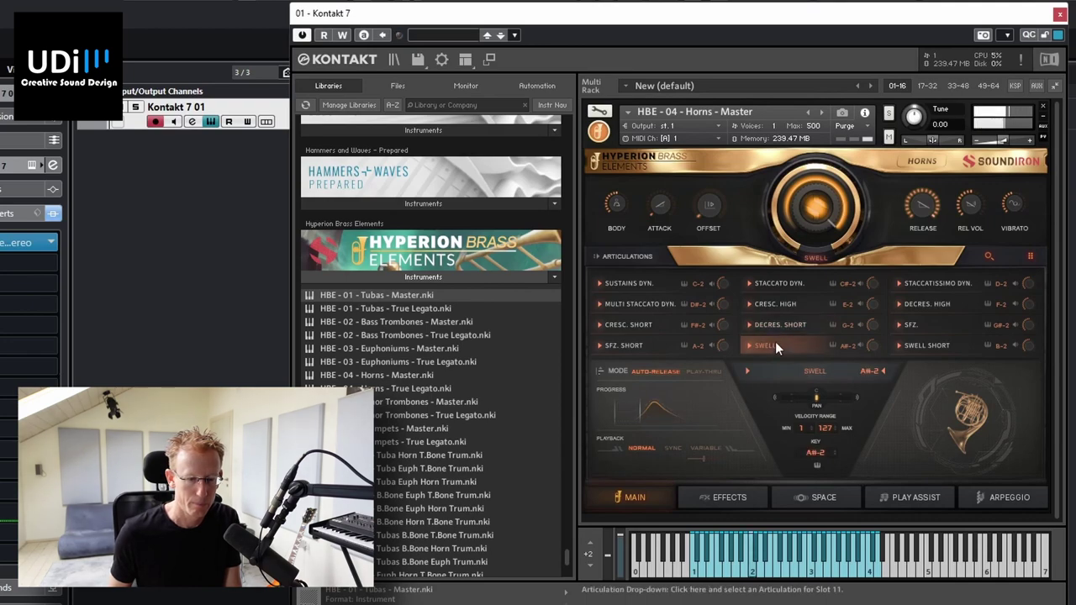
{"action": "left_click", "coordinate": [923, 284]}
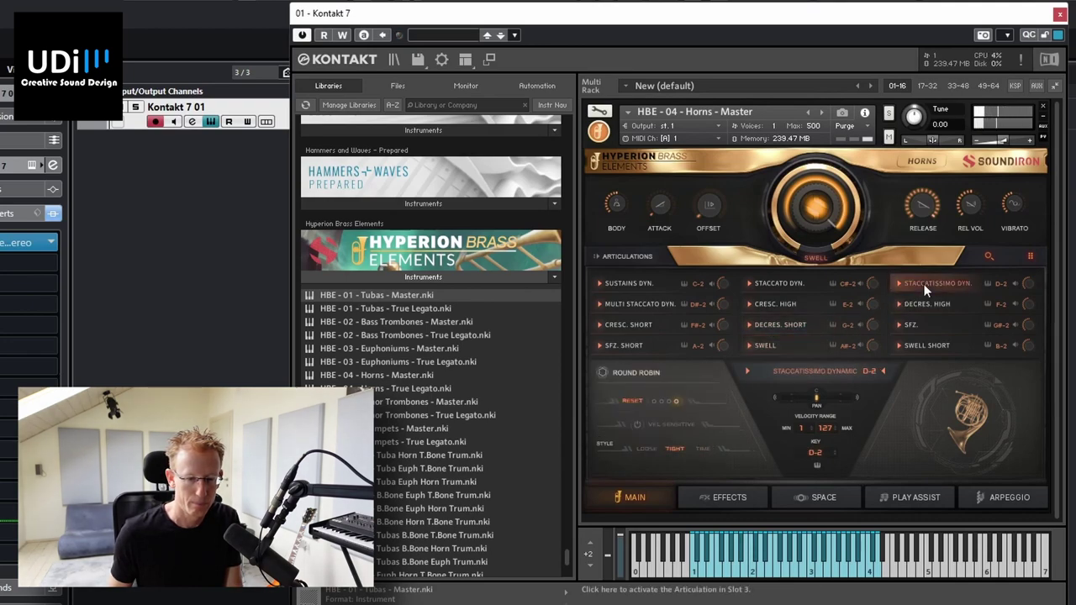
{"action": "left_click", "coordinate": [918, 302]}
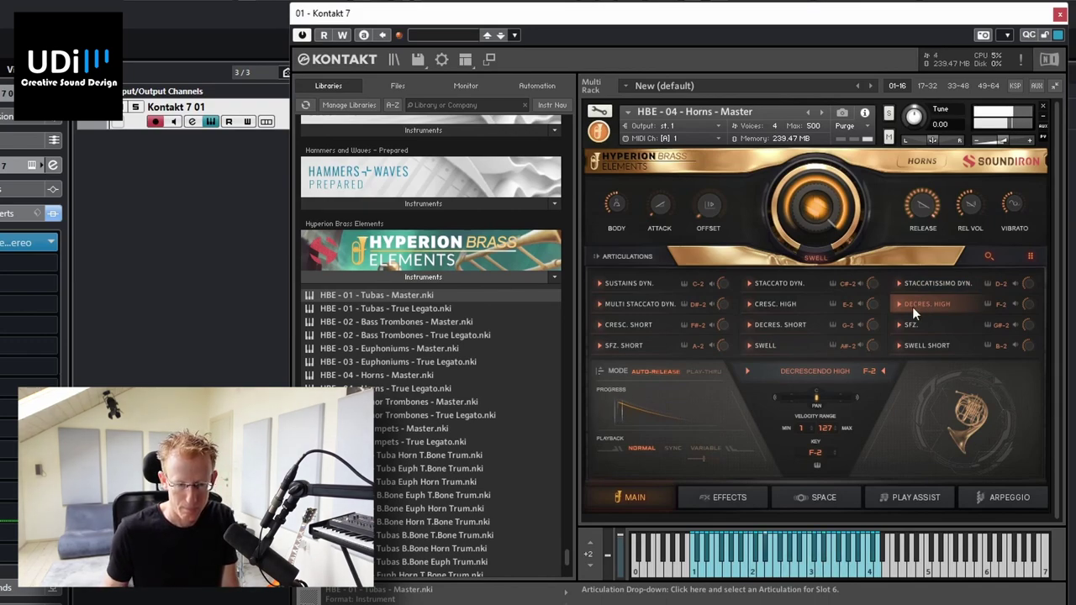
{"action": "left_click", "coordinate": [921, 322]}
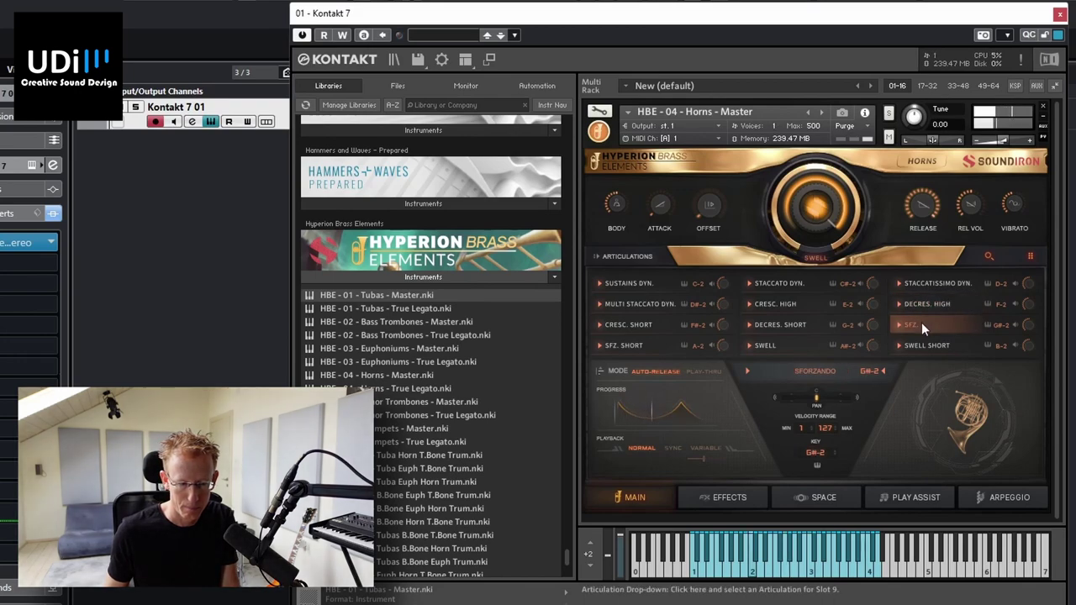
{"action": "left_click", "coordinate": [930, 346]}
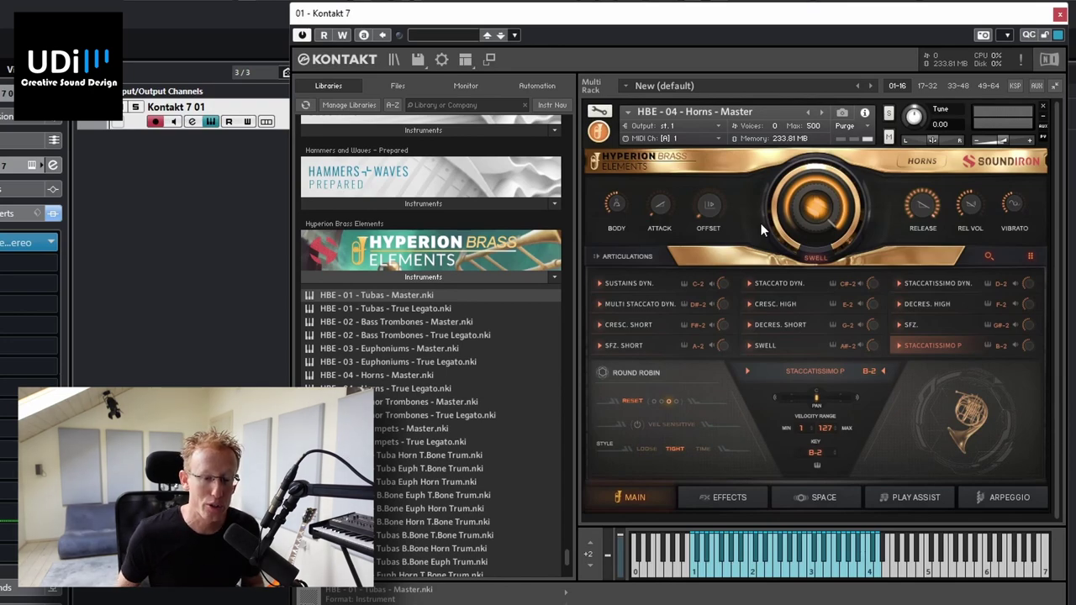
Put Staccato mf in the last articulation slot and show the Horns effects page.
{"action": "left_click", "coordinate": [810, 374]}
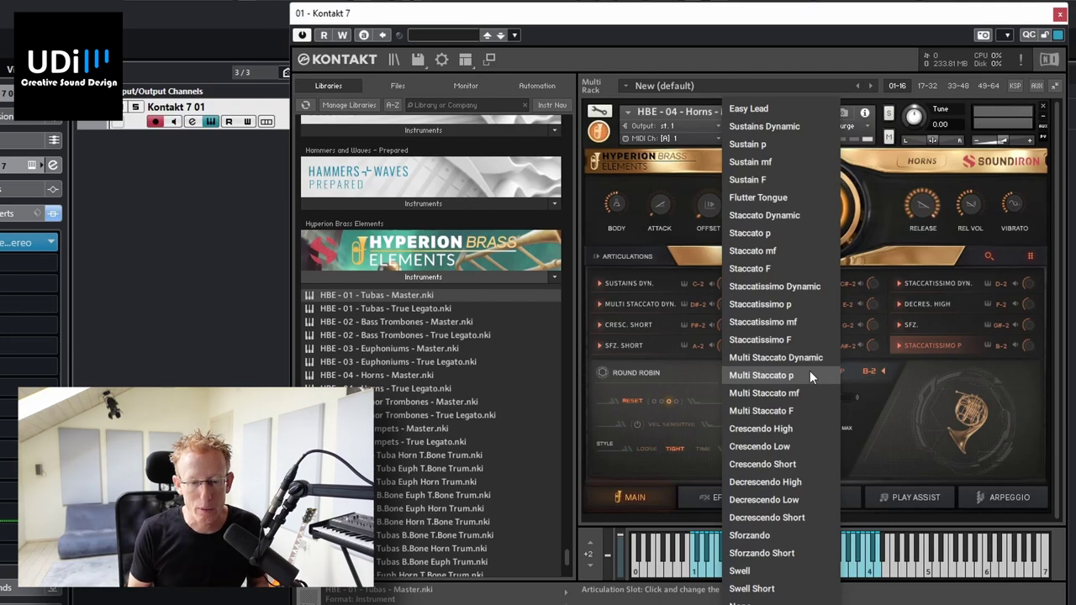
{"action": "left_click", "coordinate": [775, 250]}
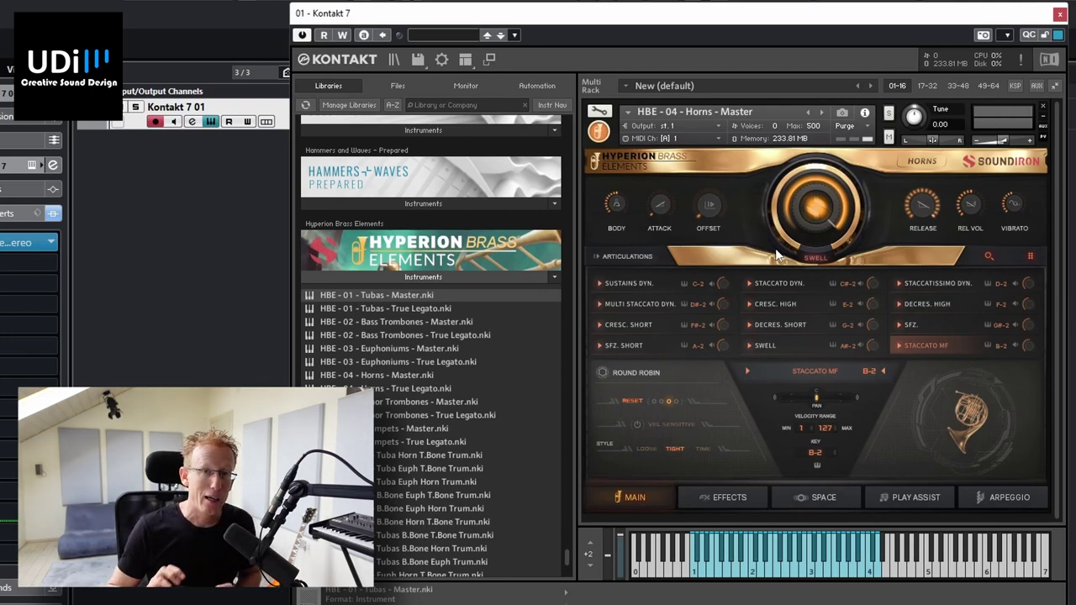
{"action": "left_click", "coordinate": [739, 498]}
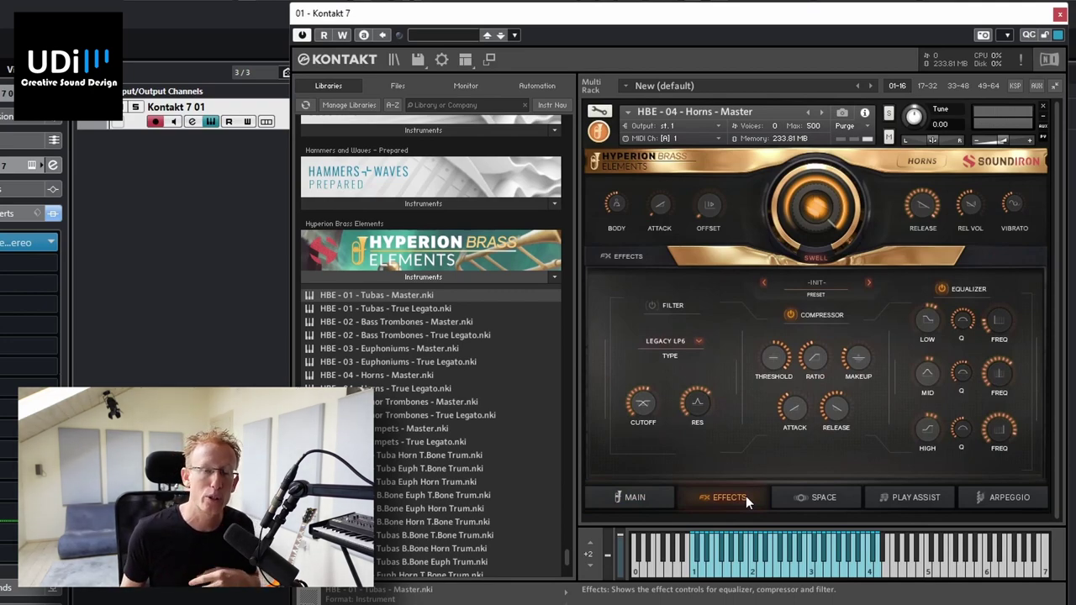
Load the Squash preset into the Horns effects panel.
{"action": "left_click", "coordinate": [820, 283]}
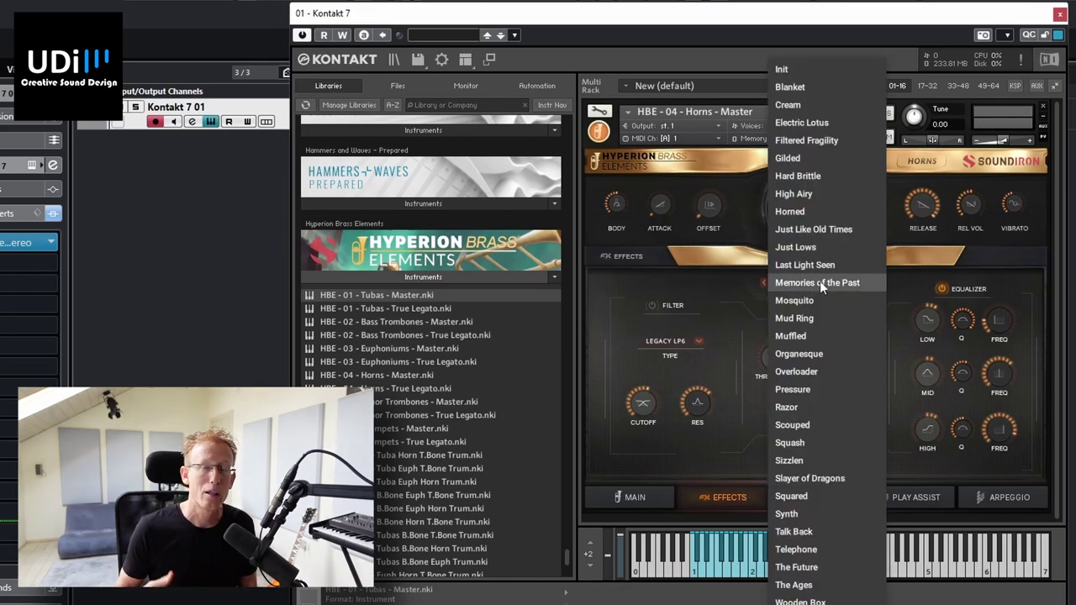
{"action": "left_click", "coordinate": [804, 442]}
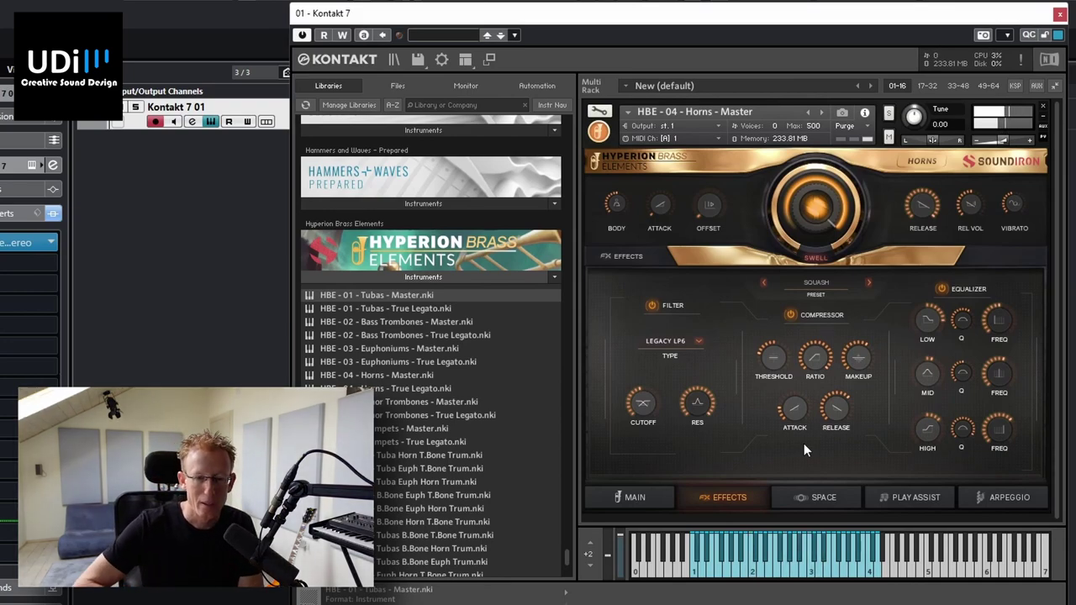
Switch the Horns reverb to convolution using the Hallway impulse.
{"action": "left_click", "coordinate": [832, 498]}
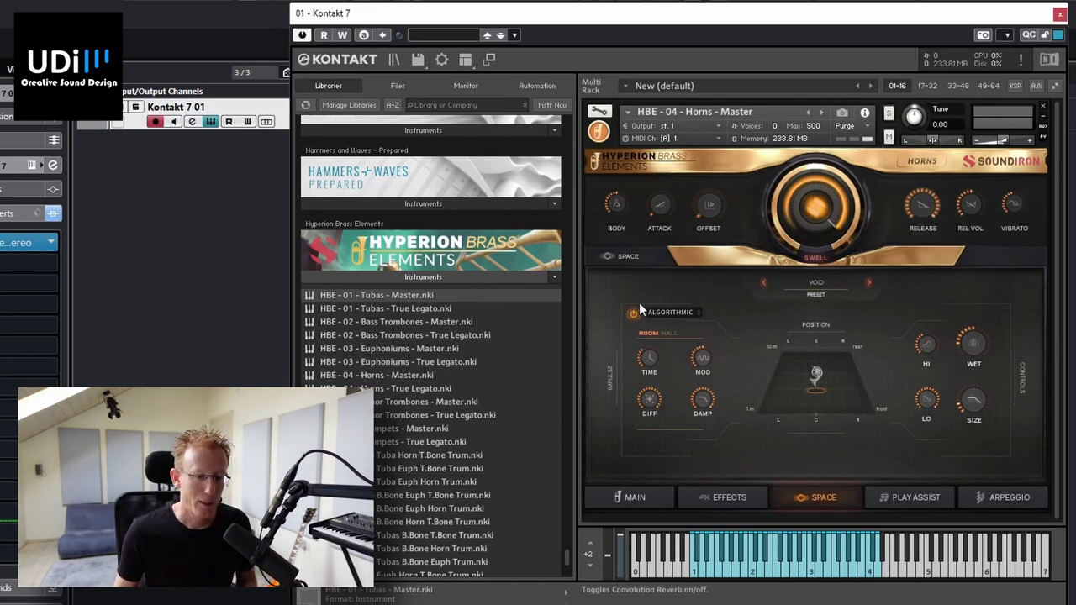
{"action": "left_click", "coordinate": [671, 313]}
{"action": "left_click", "coordinate": [671, 312]}
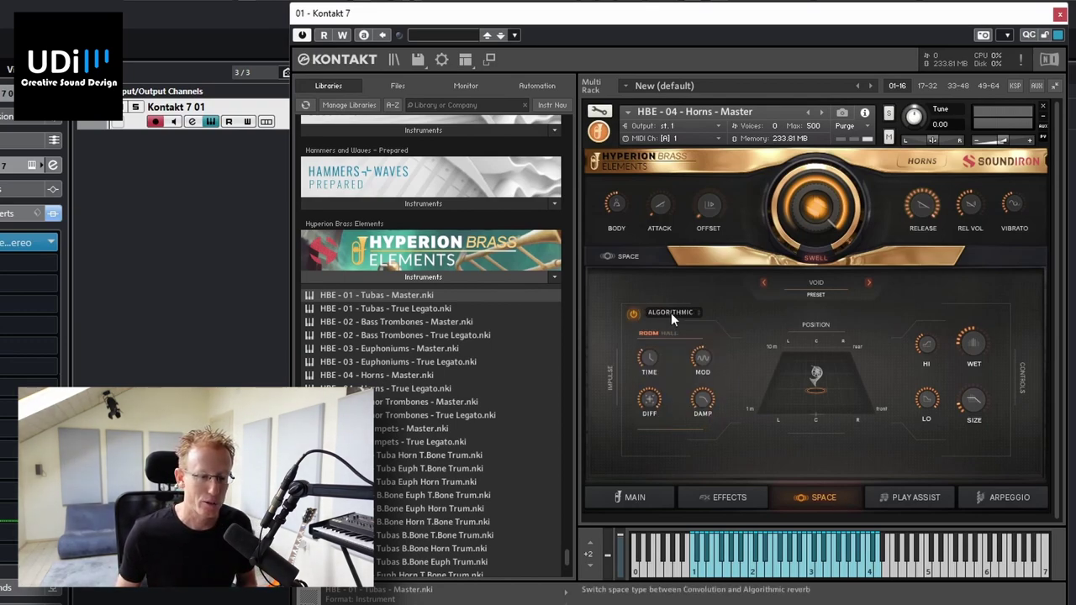
{"action": "left_click", "coordinate": [673, 312]}
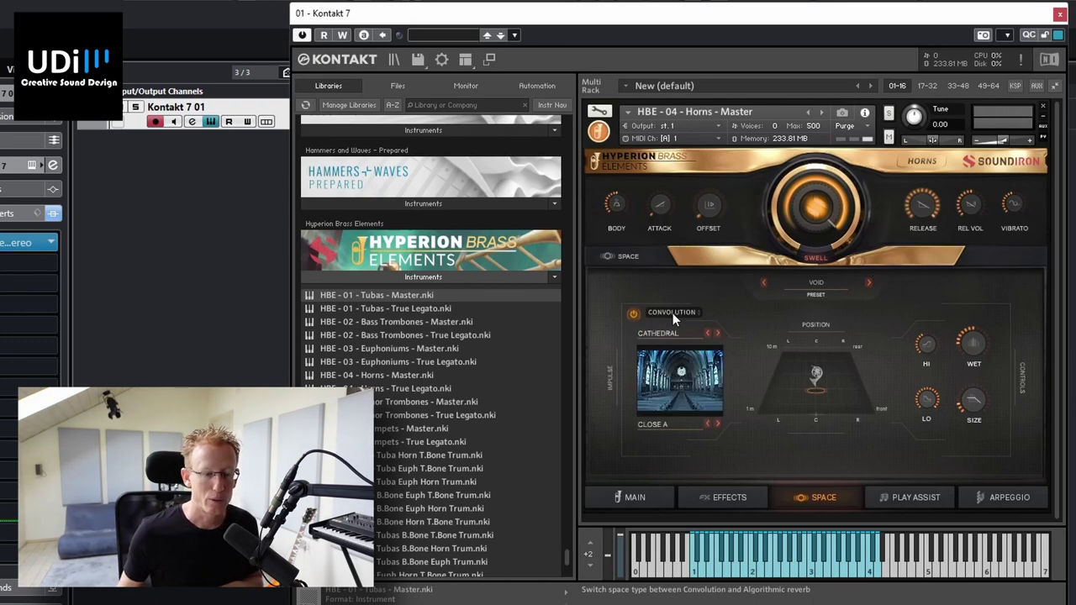
{"action": "left_click", "coordinate": [661, 334]}
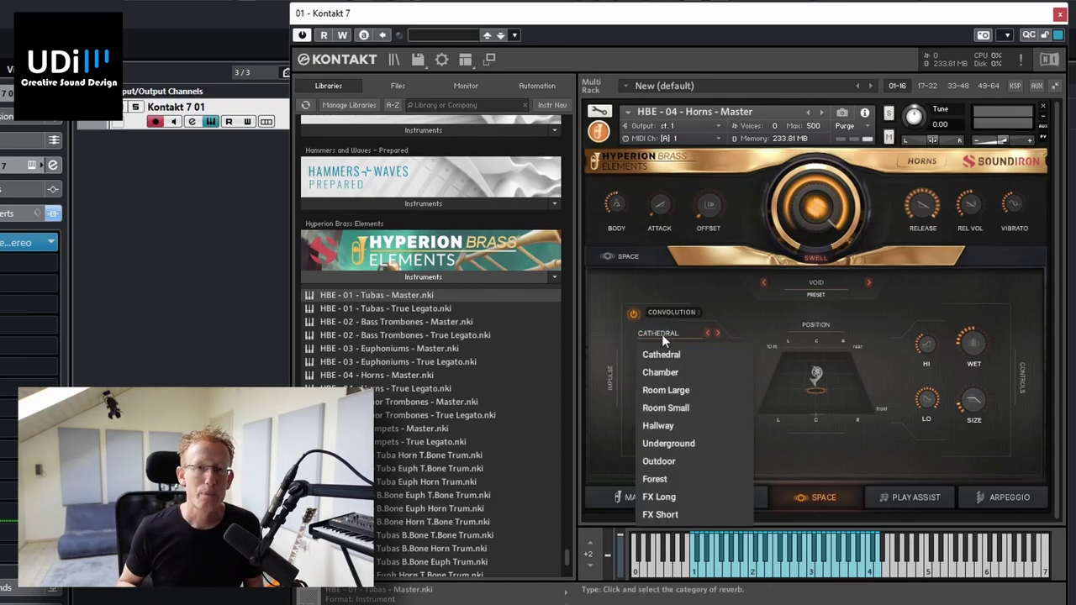
{"action": "left_click", "coordinate": [661, 334]}
{"action": "left_click", "coordinate": [668, 333]}
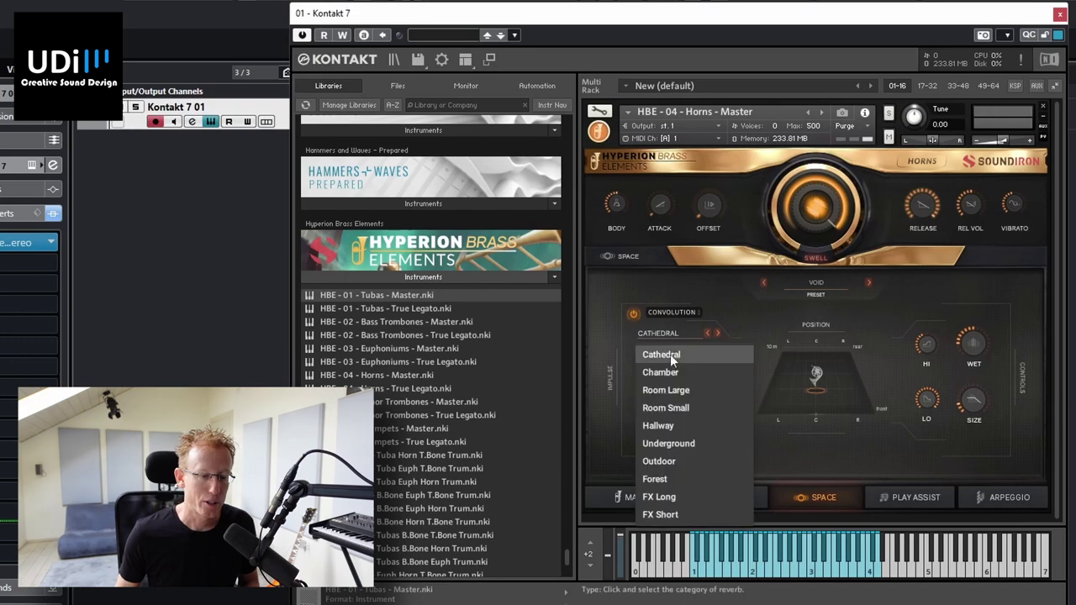
{"action": "left_click", "coordinate": [662, 420]}
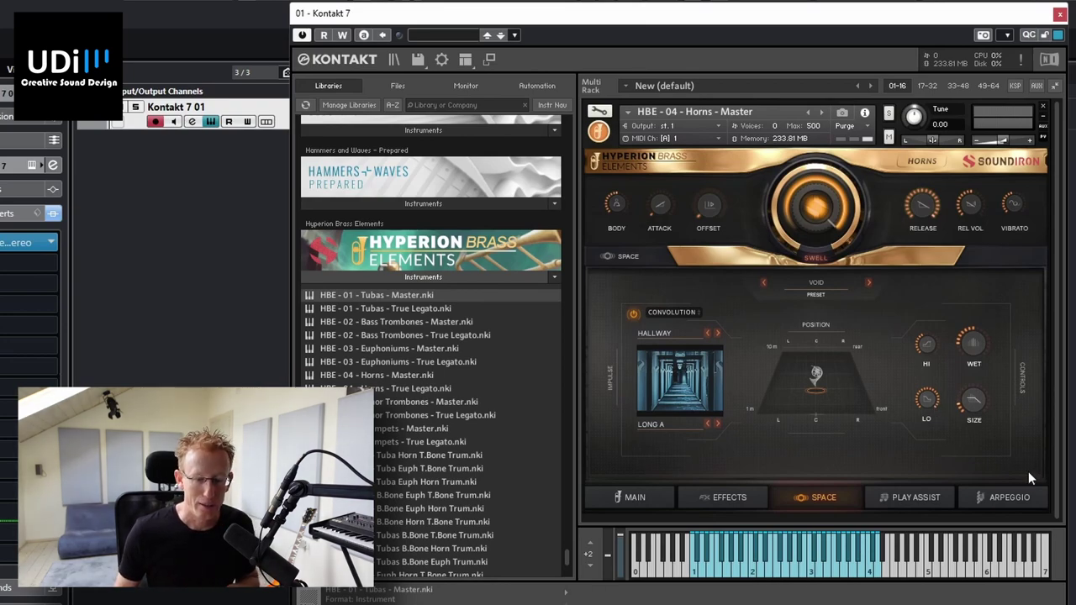
{"action": "left_click", "coordinate": [937, 502]}
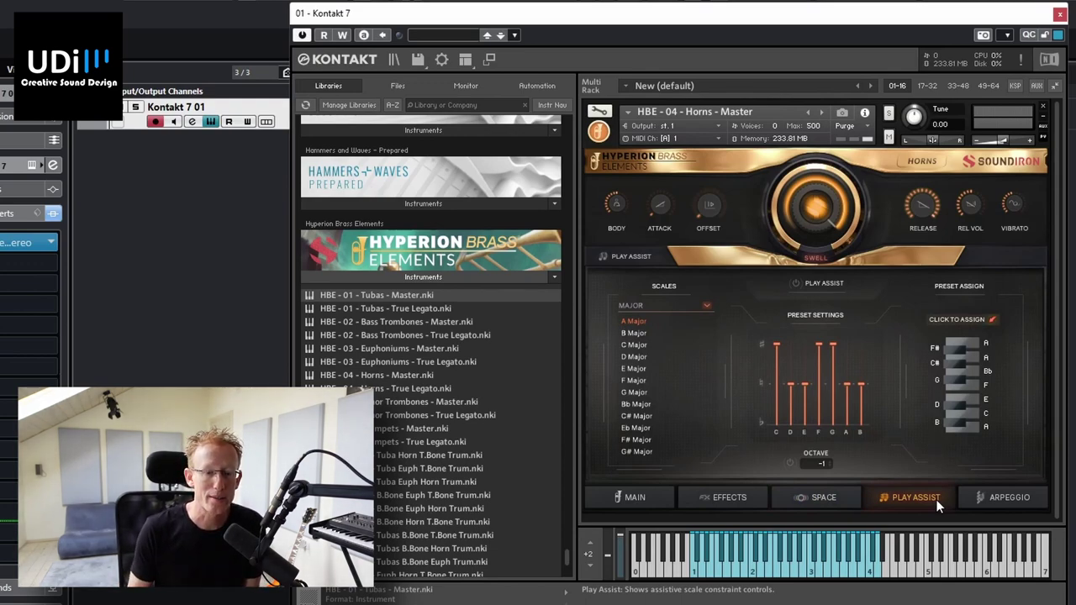
Apply E Minor 7 from the Minor 7 scale set and turn Play Assist on.
{"action": "left_click", "coordinate": [659, 304]}
{"action": "left_click", "coordinate": [656, 305]}
{"action": "left_click", "coordinate": [650, 308]}
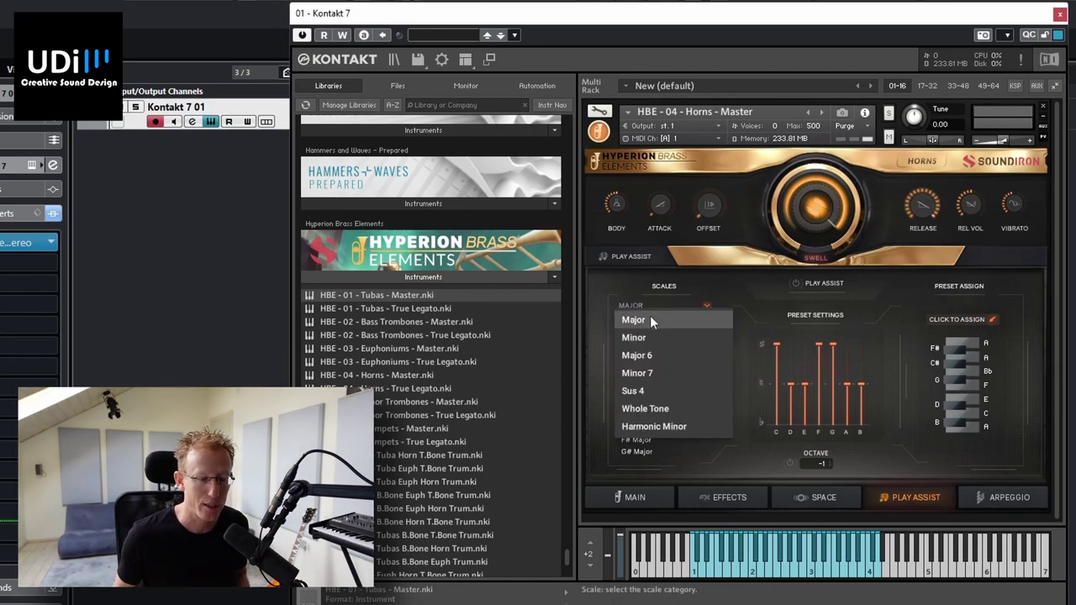
{"action": "left_click", "coordinate": [650, 373]}
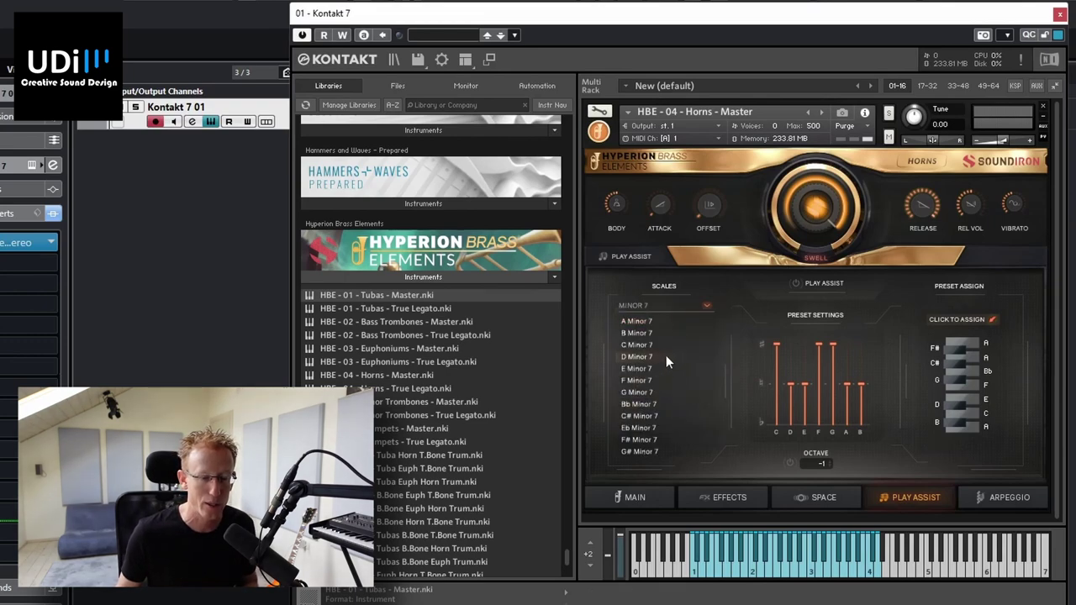
{"action": "left_click", "coordinate": [638, 369]}
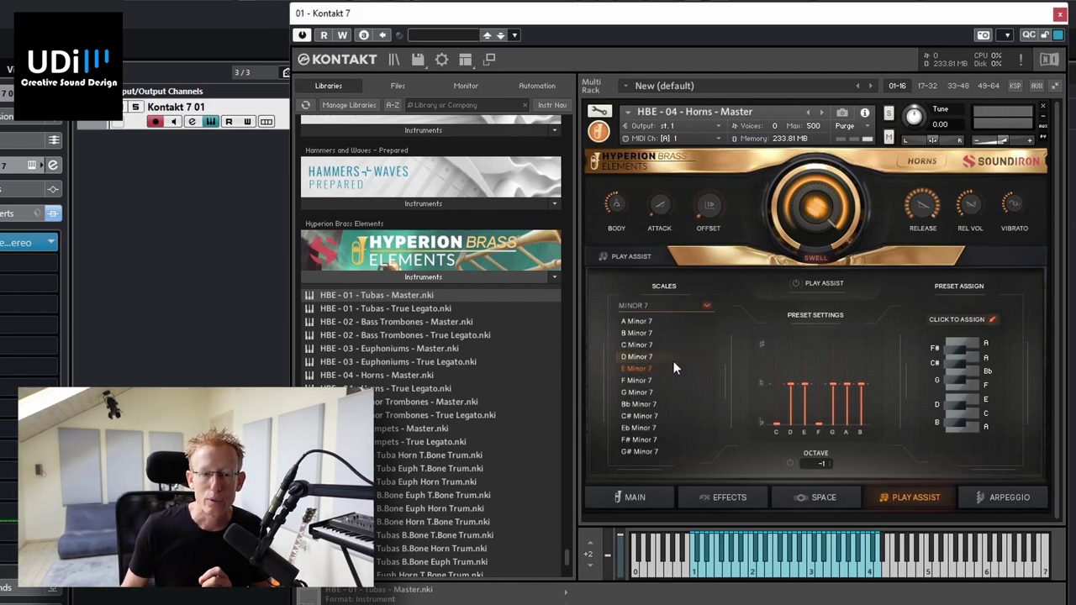
{"action": "left_click", "coordinate": [795, 285]}
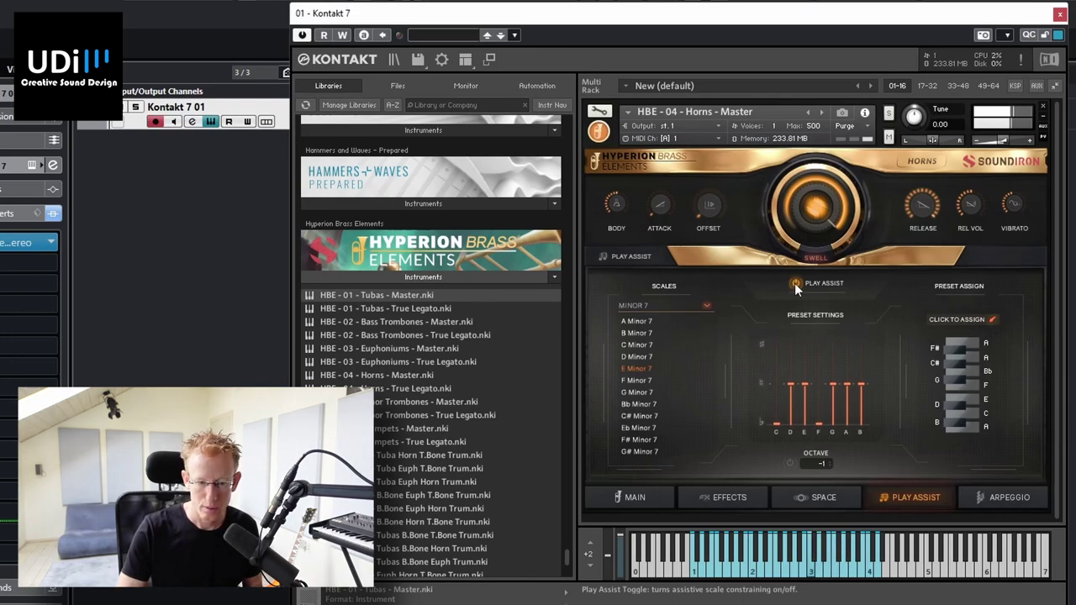
Set the Horns arpeggiator mode to Run with 1/8 rhythm and 2X range.
{"action": "left_click", "coordinate": [1009, 496]}
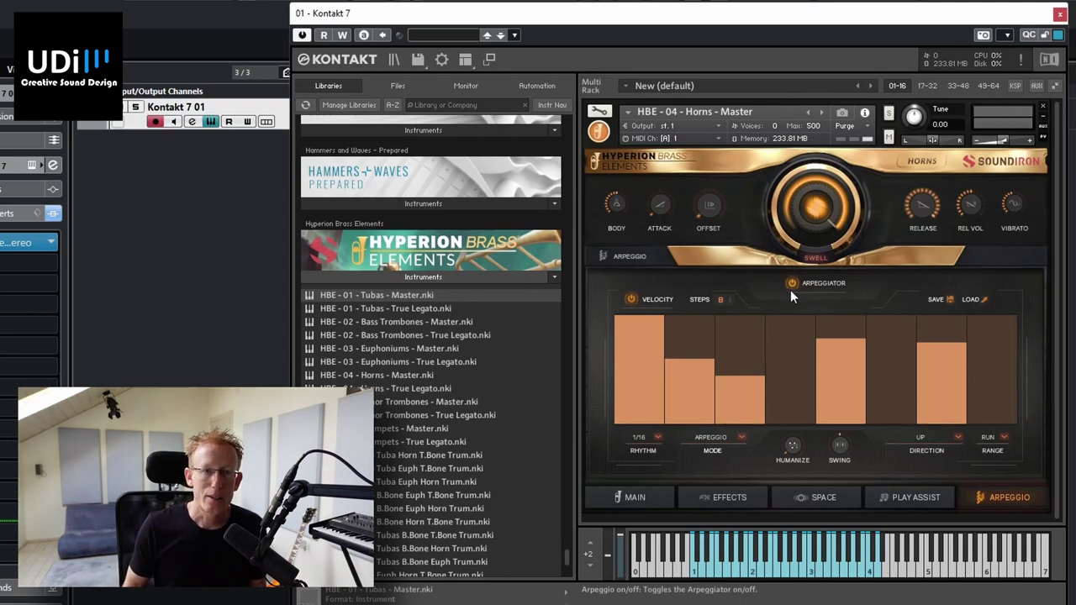
{"action": "left_click", "coordinate": [742, 437]}
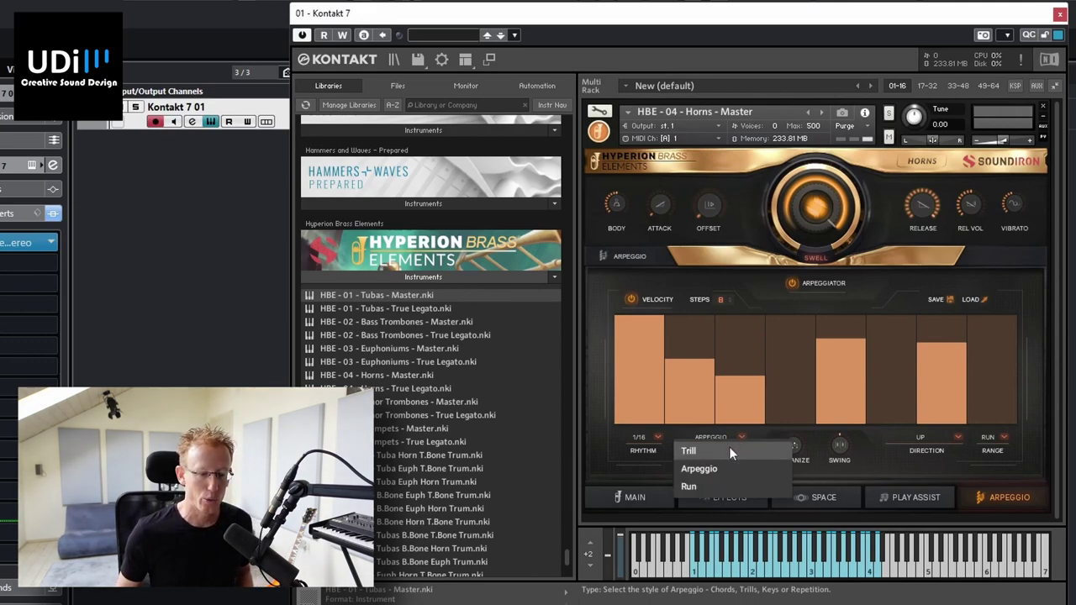
{"action": "left_click", "coordinate": [729, 449]}
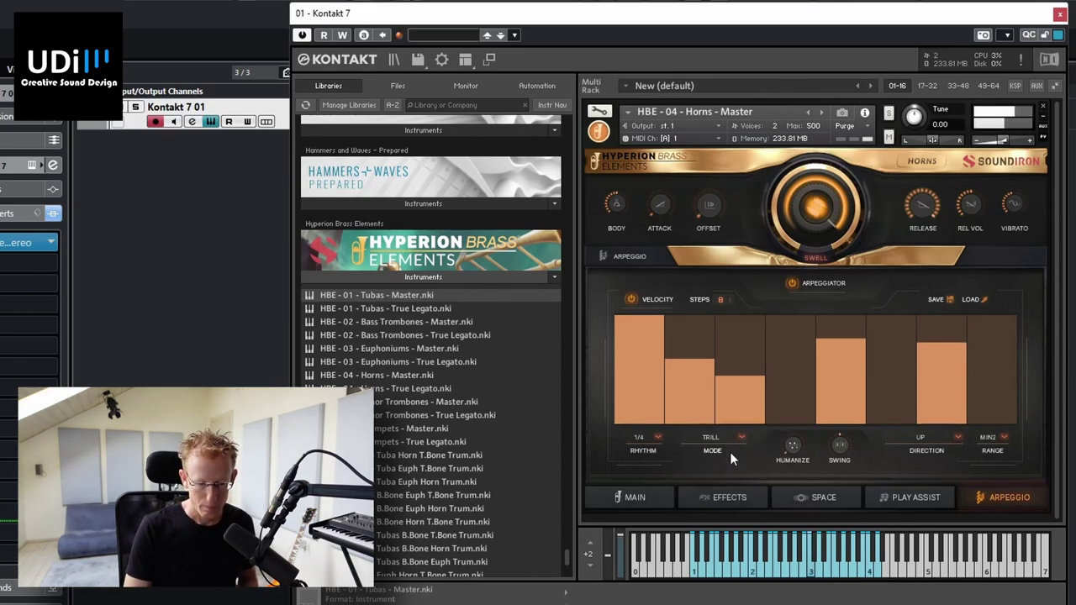
{"action": "scroll", "coordinate": [730, 452], "scroll_direction": "down", "scroll_amount": 1}
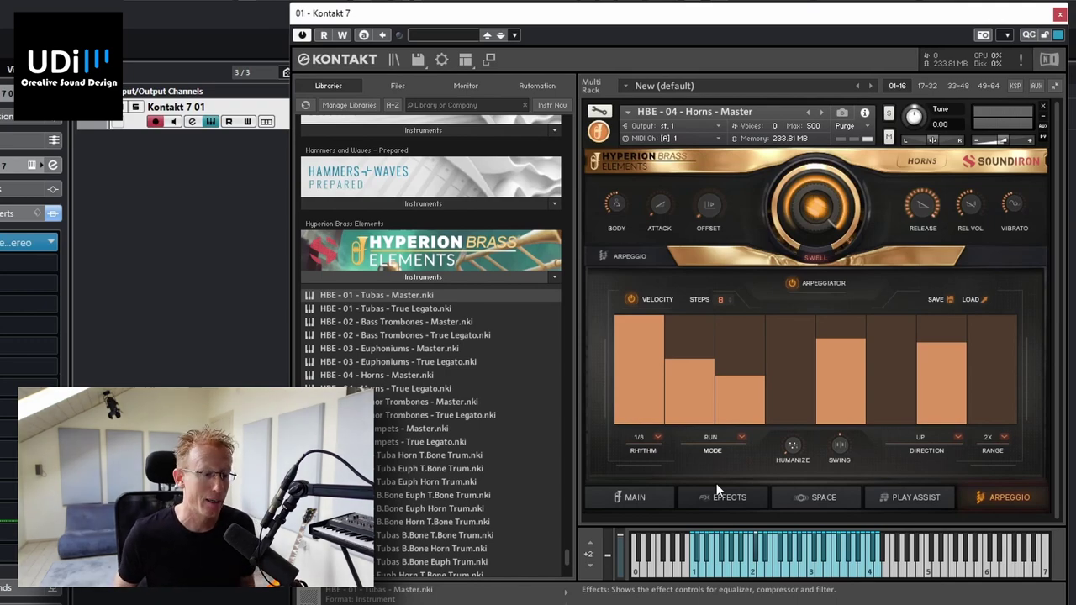
Load HBE - 02 - Bass Trombones - Master.nki from the instrument list.
{"action": "key", "text": "Down"}
{"action": "key", "text": "Down"}
{"action": "key", "text": "Return"}
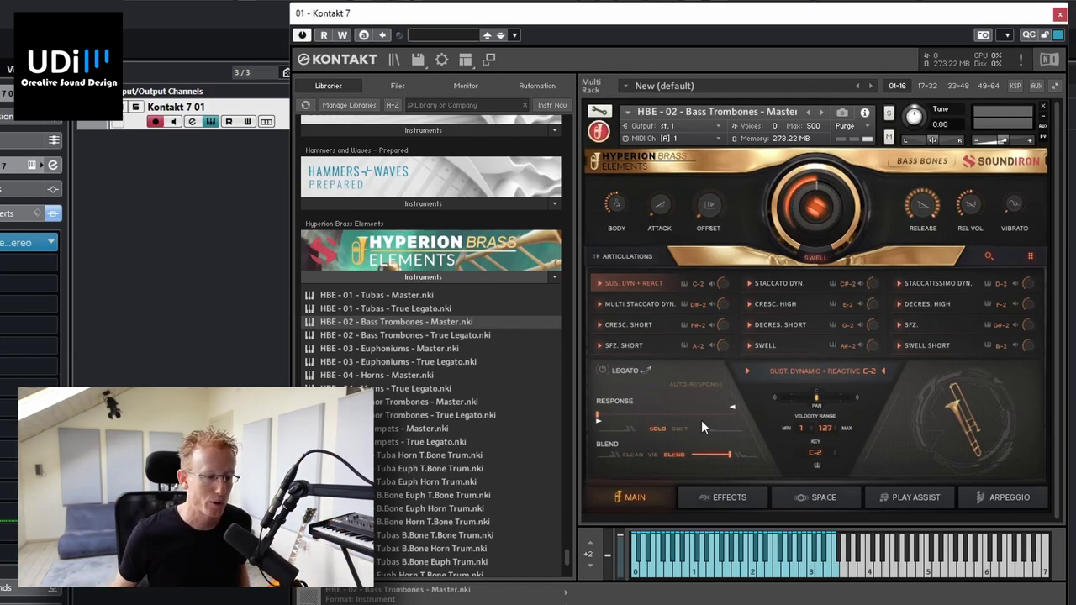
Load HBE - 03 - Euphoniums - Master and audition articulations from Multi Staccato Dyn. to Decres. High.
{"action": "double_click", "coordinate": [405, 347]}
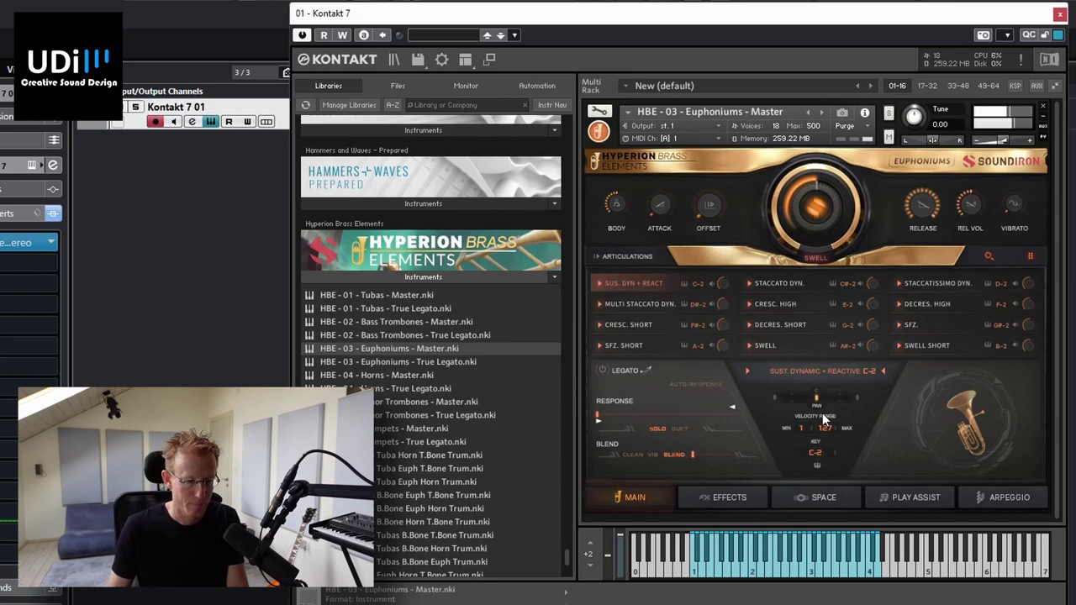
{"action": "left_click", "coordinate": [665, 308]}
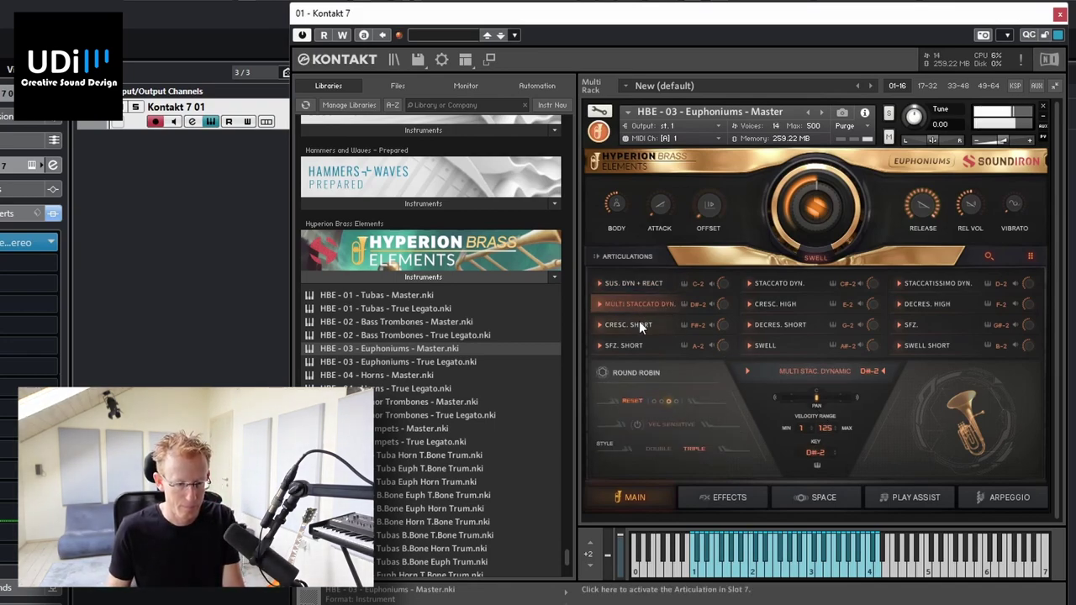
{"action": "left_click", "coordinate": [639, 321]}
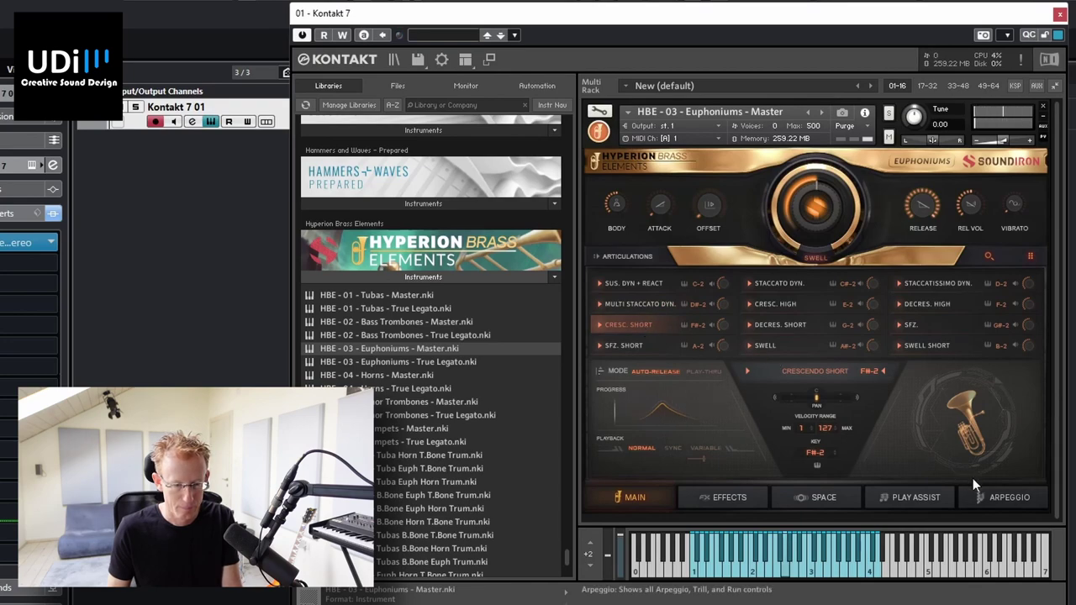
{"action": "left_click", "coordinate": [626, 351]}
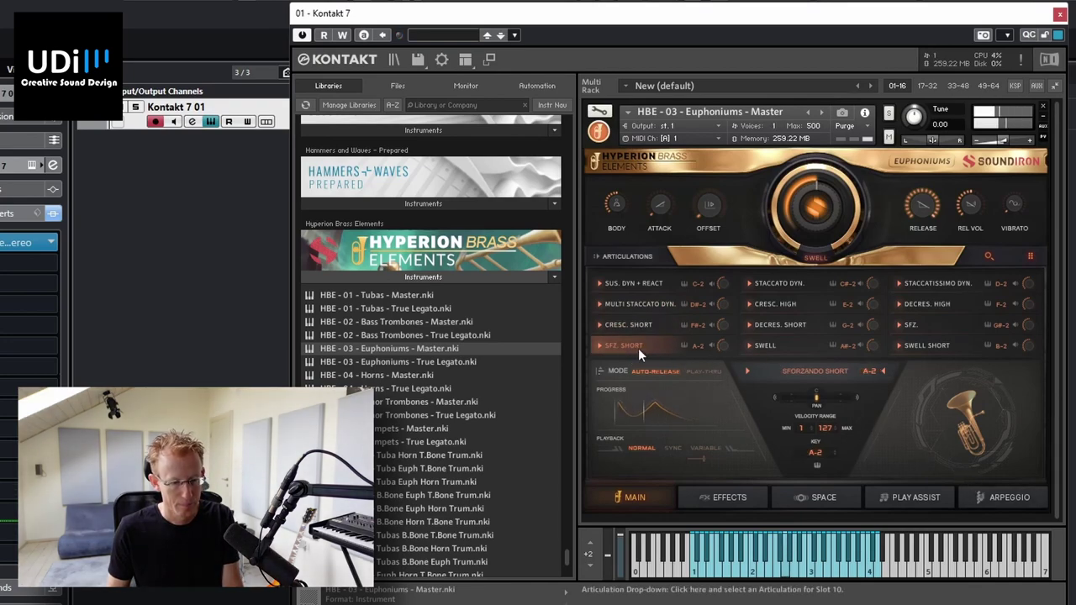
{"action": "left_click", "coordinate": [782, 283]}
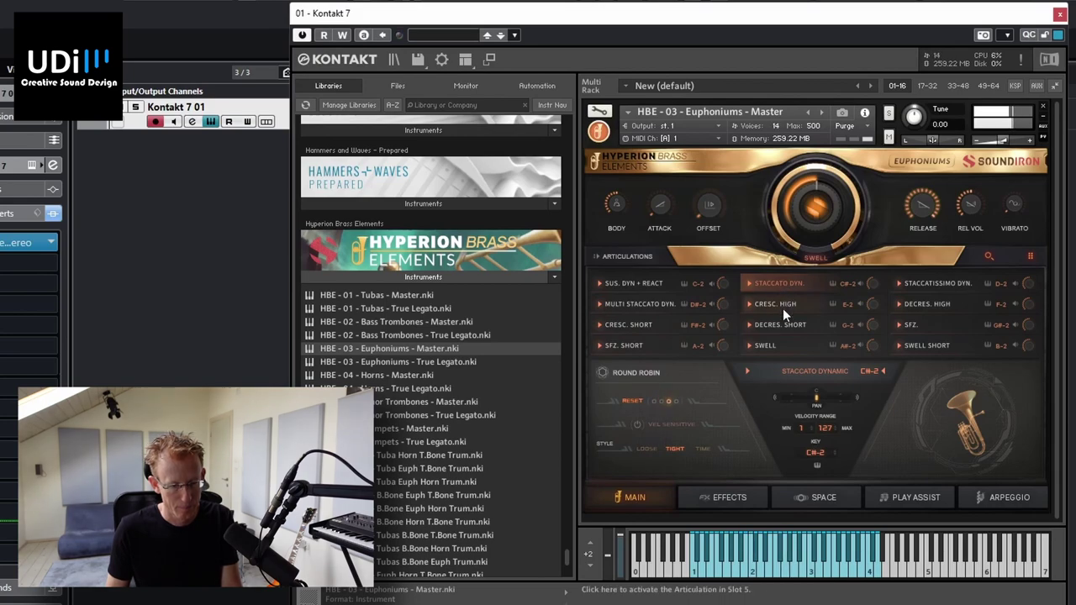
{"action": "left_click", "coordinate": [782, 304]}
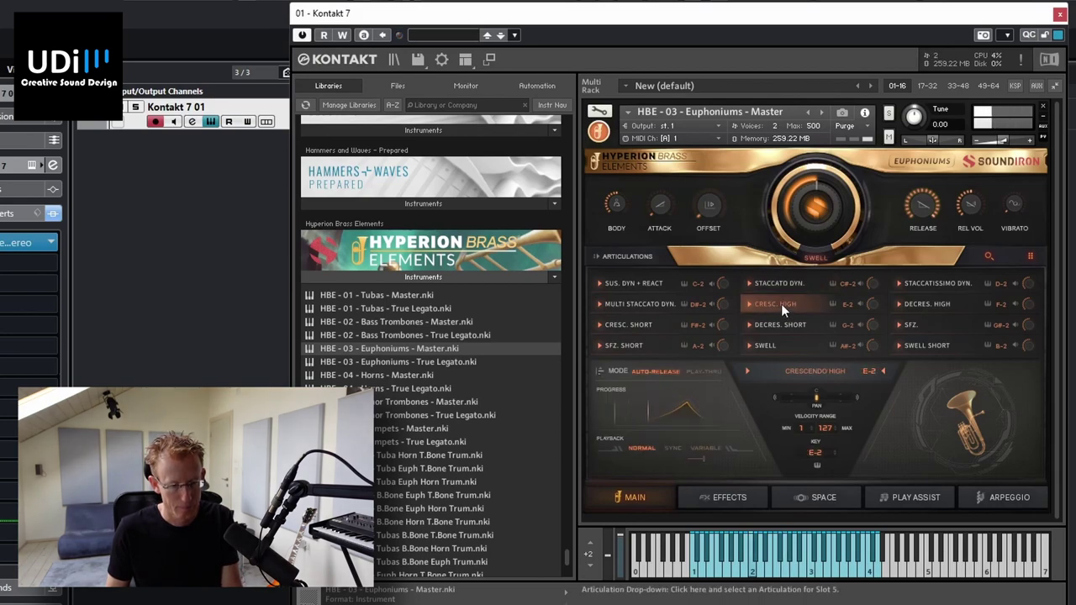
{"action": "left_click", "coordinate": [925, 304]}
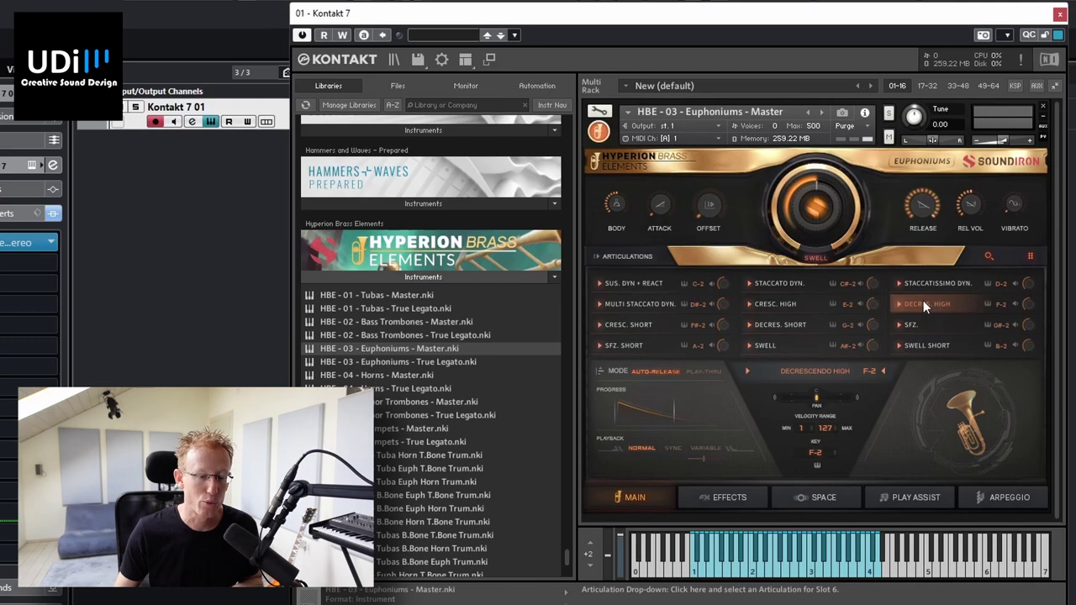
Page through the Euphoniums' effects, space and play assist tabs, ending on the 8-step 1/16 Up arpeggiator.
{"action": "left_click", "coordinate": [748, 498]}
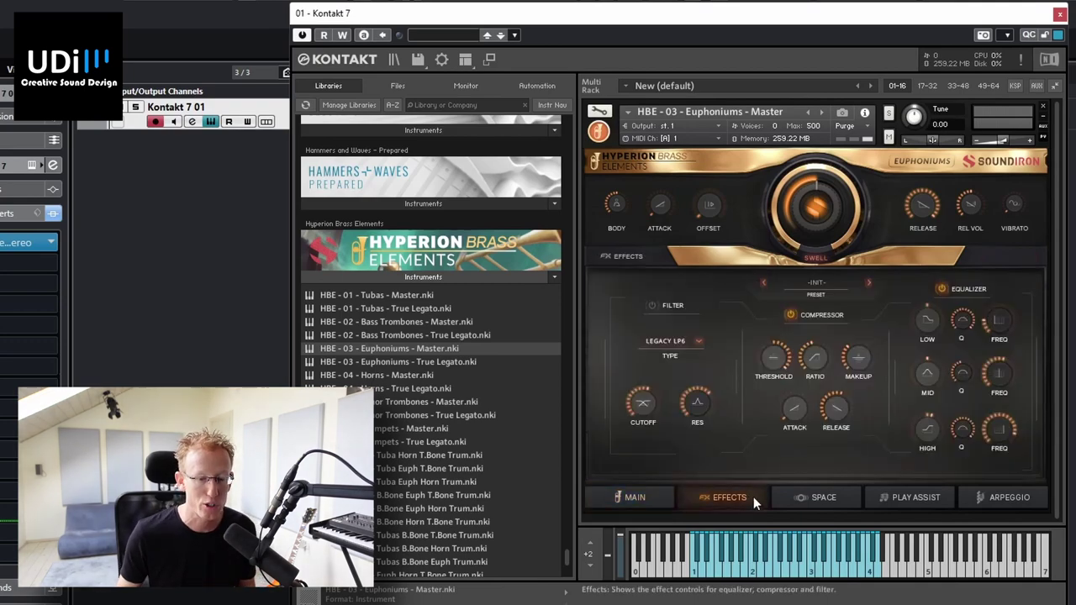
{"action": "left_click", "coordinate": [817, 499]}
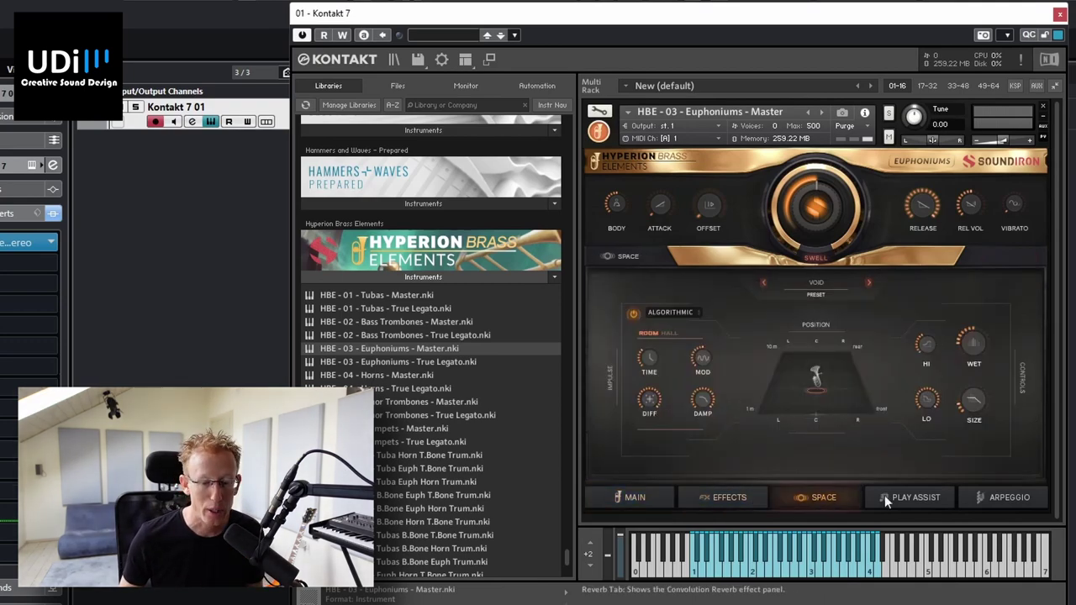
{"action": "left_click", "coordinate": [927, 499]}
{"action": "left_click", "coordinate": [1018, 496]}
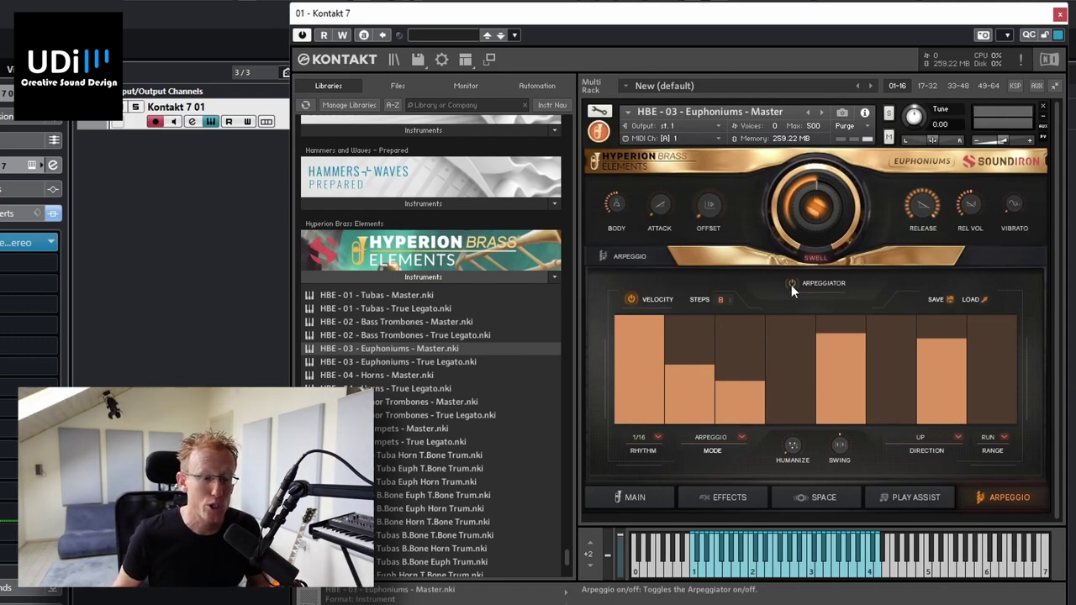
Load 'HBE - Ens 01 - Tuba Horn T.Bone Trum.nki' from the browser, replacing the Euphoniums.
{"action": "left_click", "coordinate": [420, 455]}
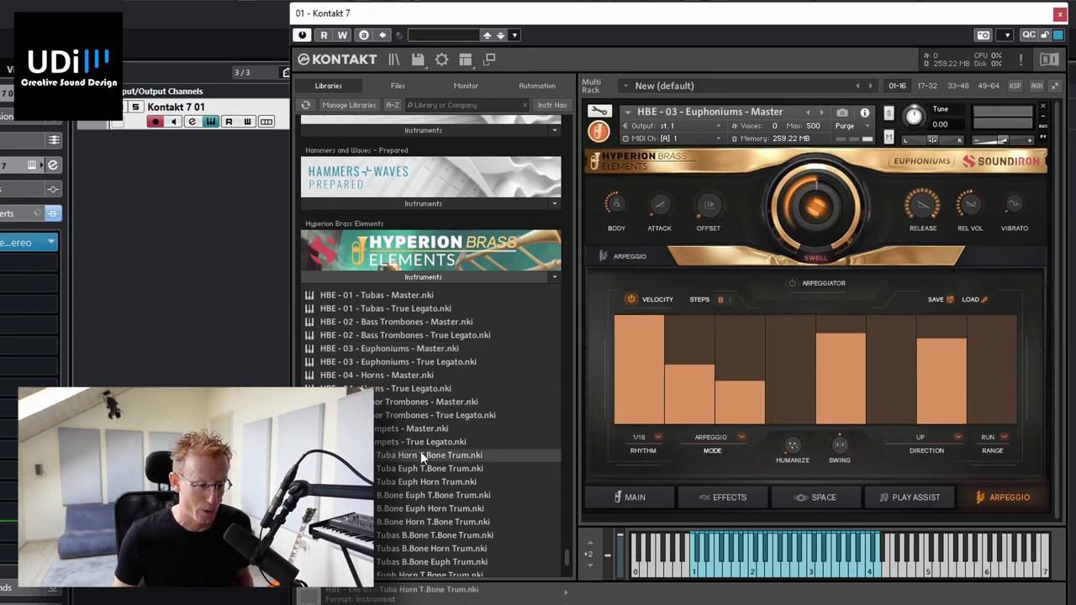
{"action": "double_click", "coordinate": [405, 453]}
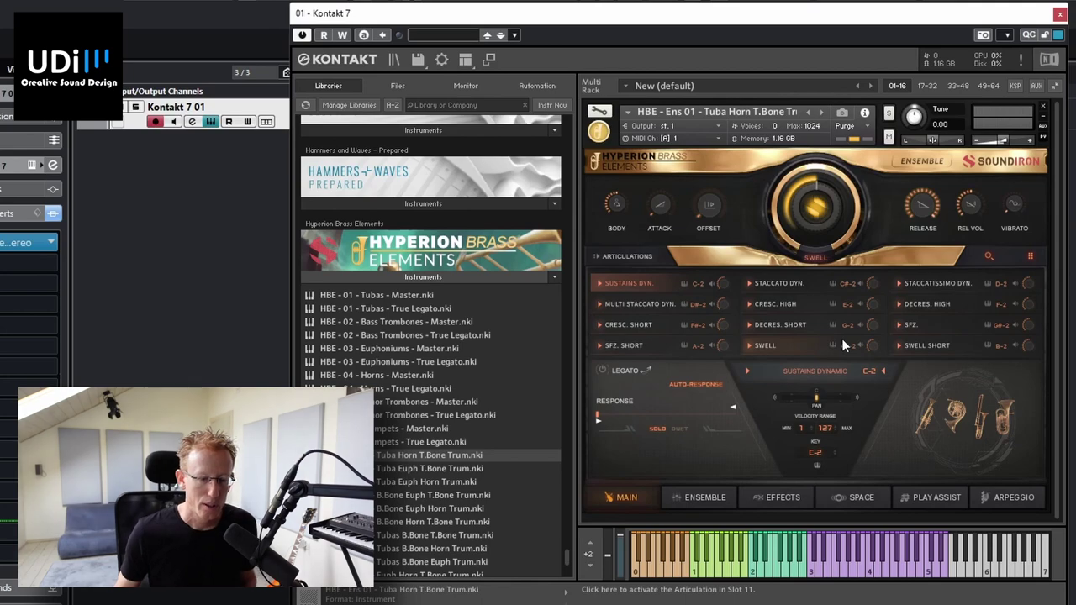
Show the ENSEMBLE page's section mixer for Tubas, Horns, Tenor Bones and Trumpets.
{"action": "left_click", "coordinate": [705, 496]}
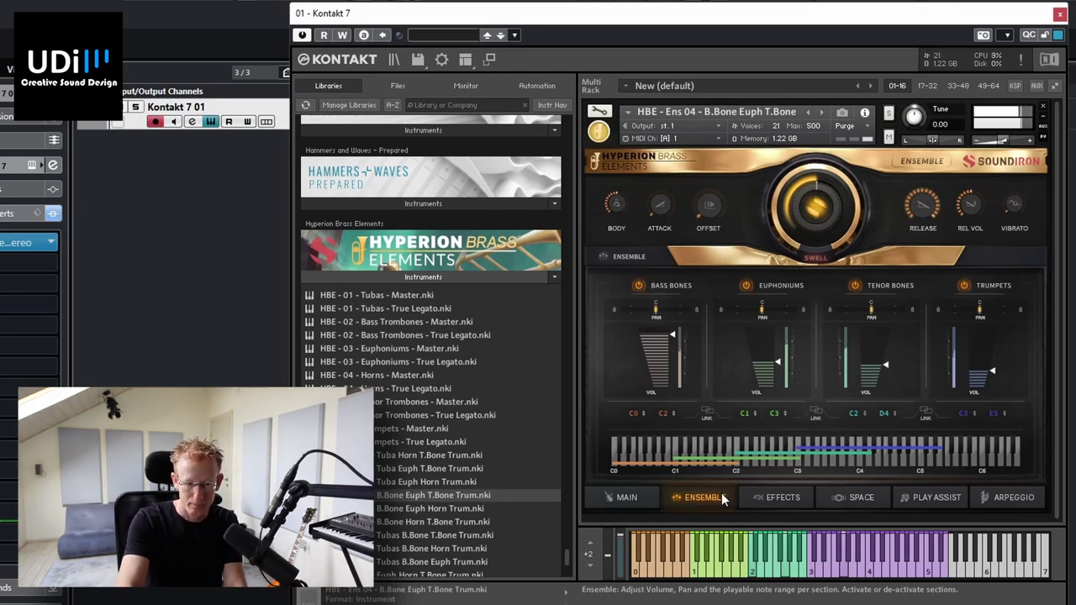
Load 'HBE - Ens 10 - Euph Horn T.Bone Trum.nki' and view its twelve MAIN articulations.
{"action": "scroll", "coordinate": [481, 501], "scroll_direction": "down", "scroll_amount": 2}
{"action": "double_click", "coordinate": [481, 503]}
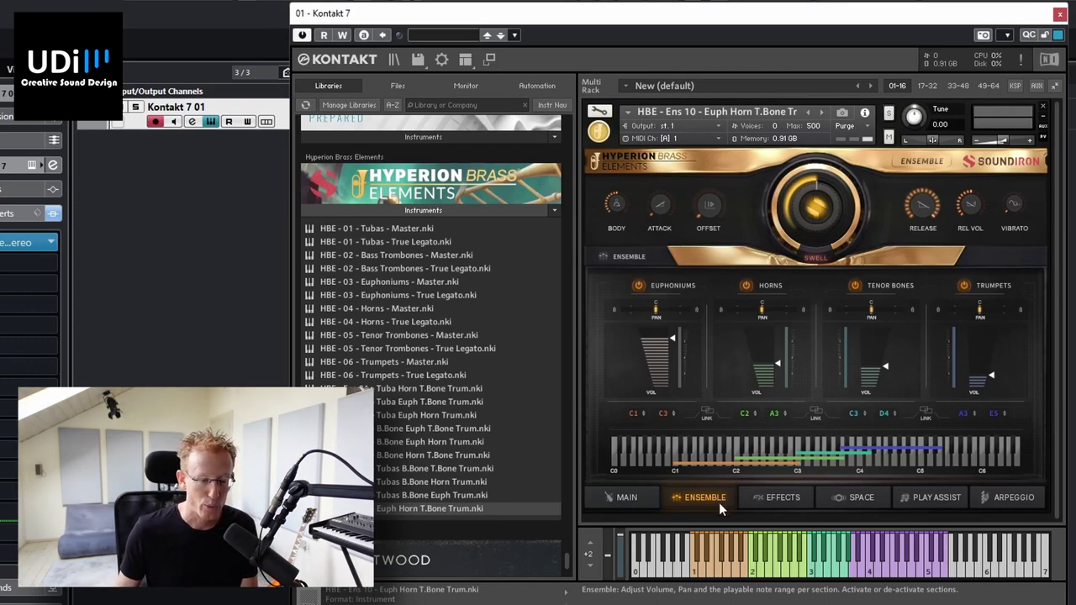
{"action": "left_click", "coordinate": [643, 500]}
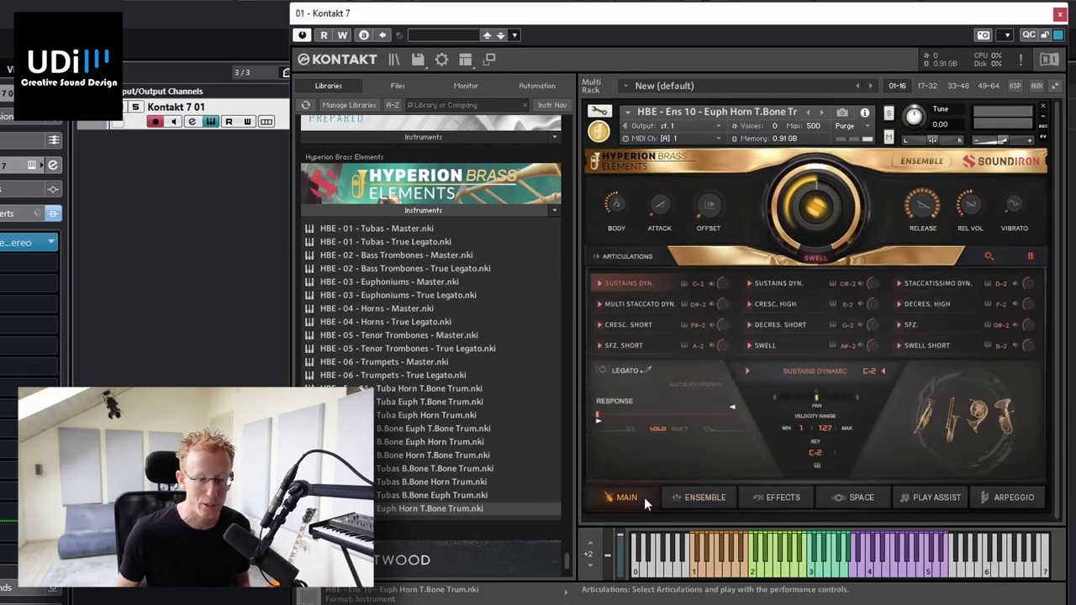